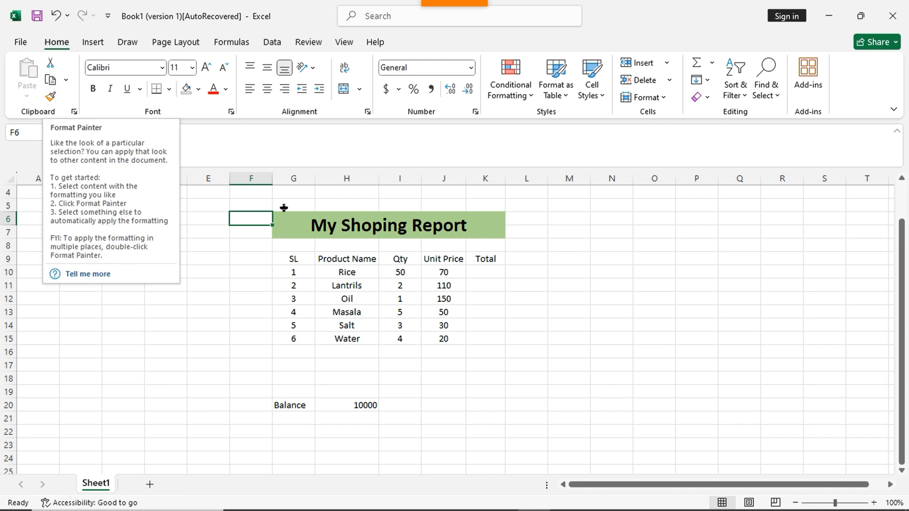
Step: Copy the Total header from K9 and paste it into M9
left_click(540, 288)
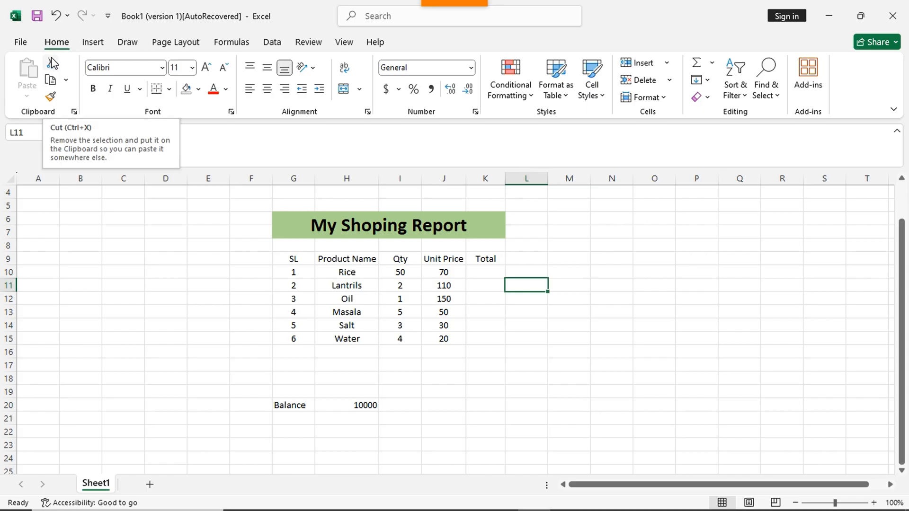
left_click(575, 261)
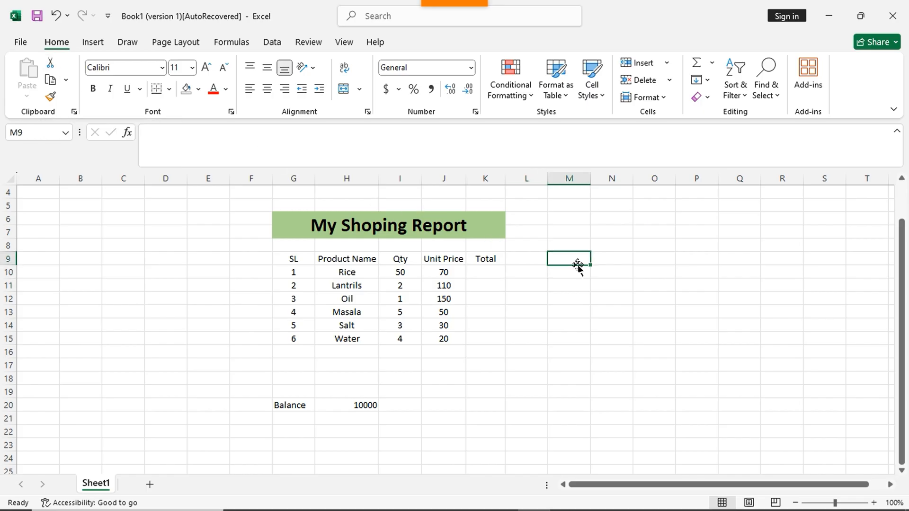
left_click(486, 256)
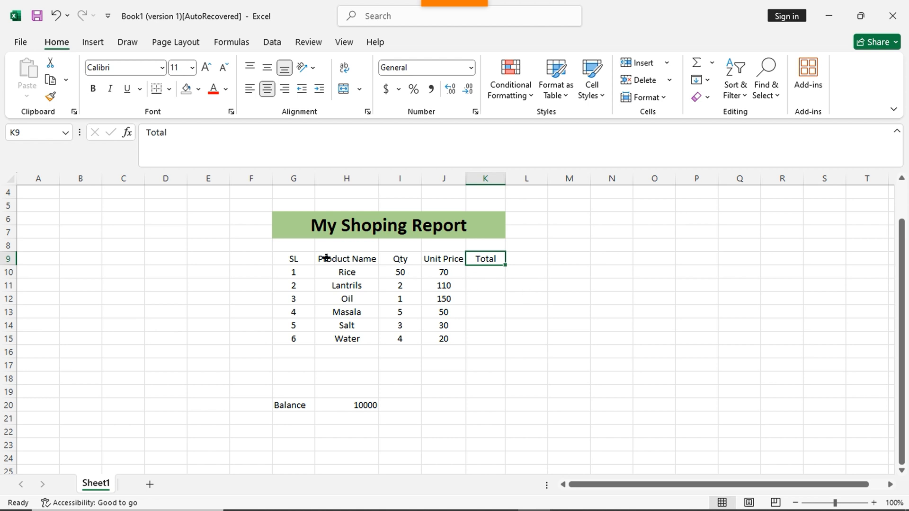
left_click(51, 81)
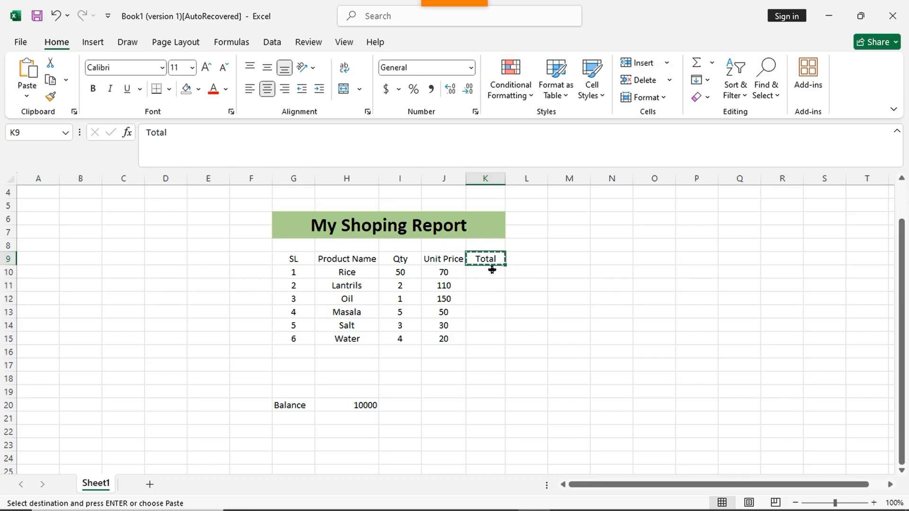
left_click(571, 258)
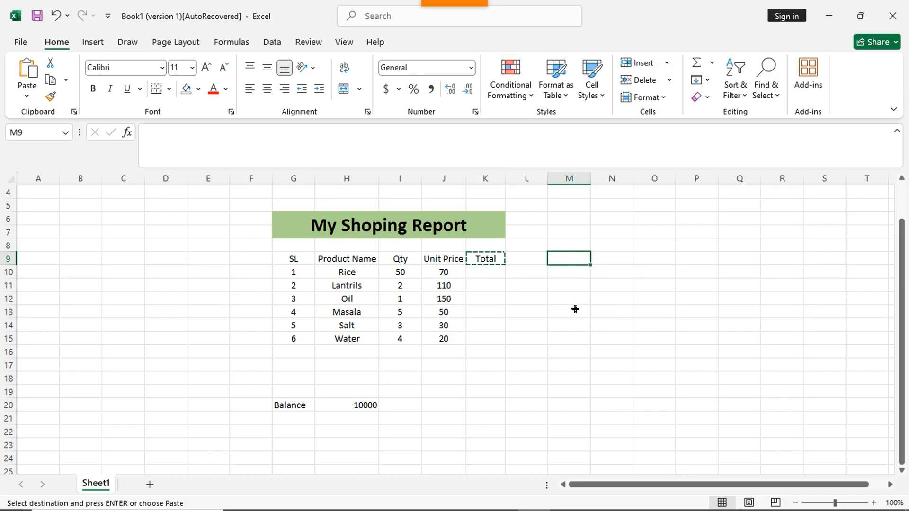
left_click(27, 70)
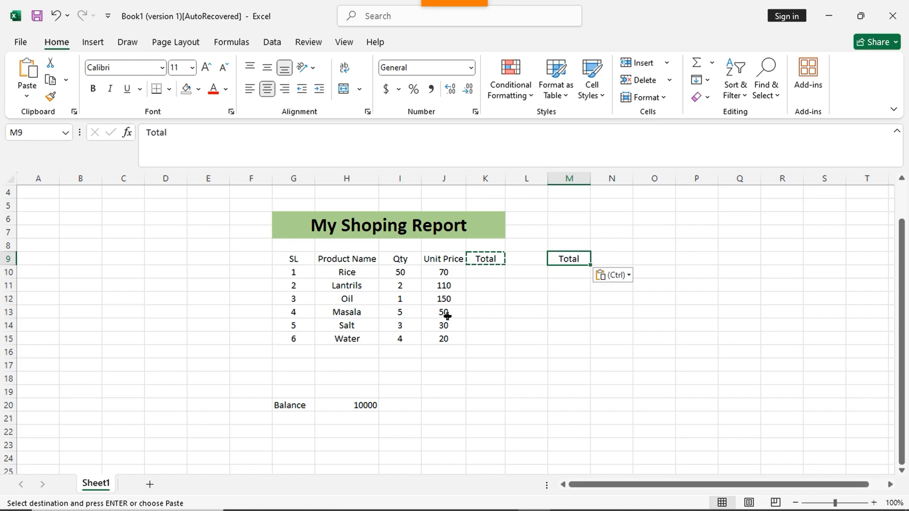
Step: Cut the unit price of Oil from J12 and paste it into M12
left_click(438, 302)
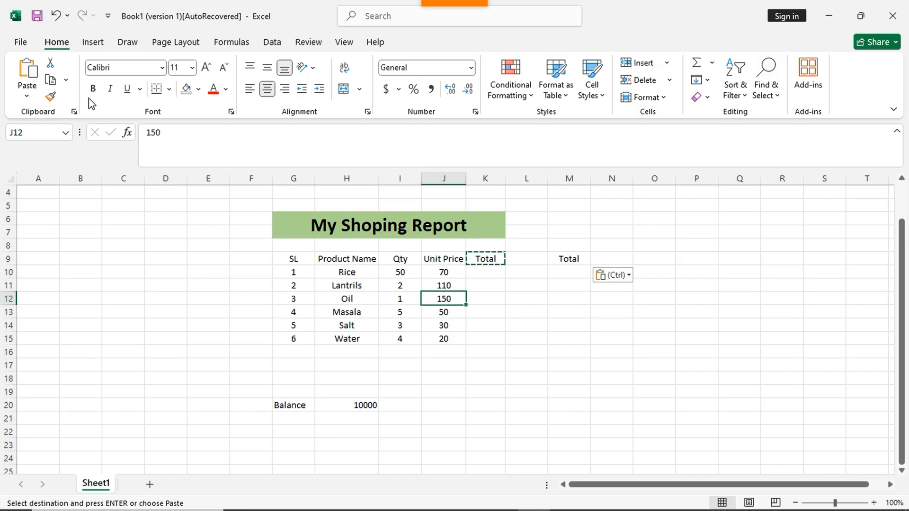
left_click(55, 62)
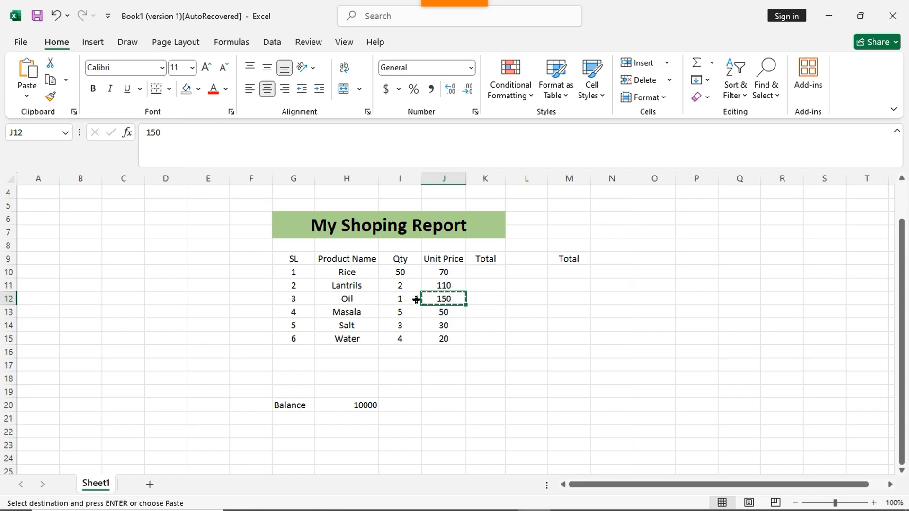
left_click(571, 300)
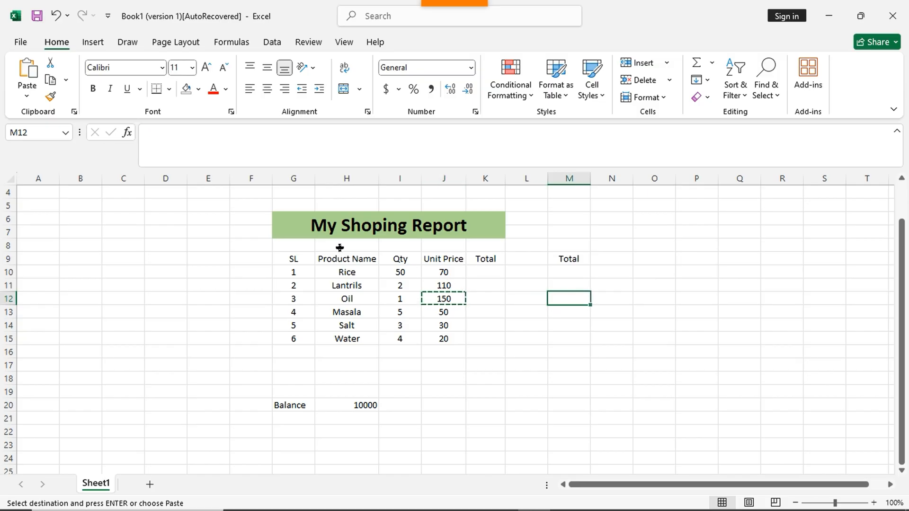
left_click(33, 95)
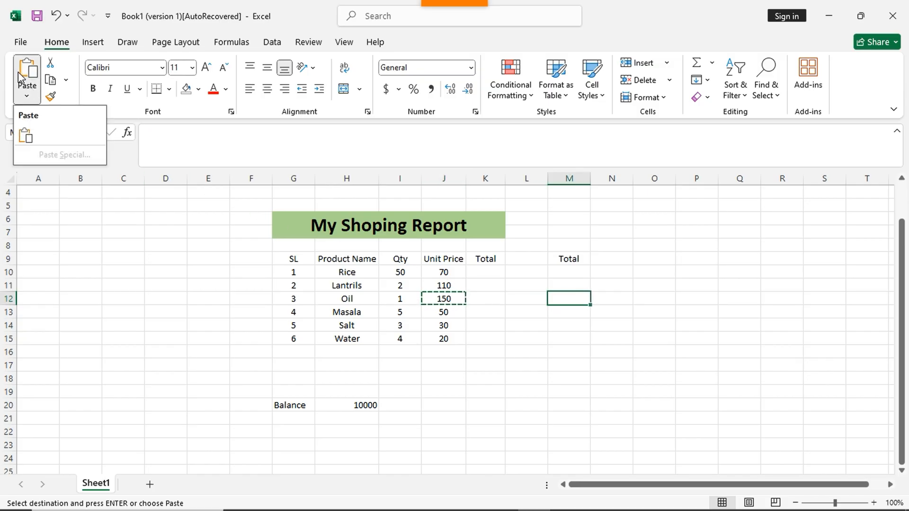
left_click(31, 74)
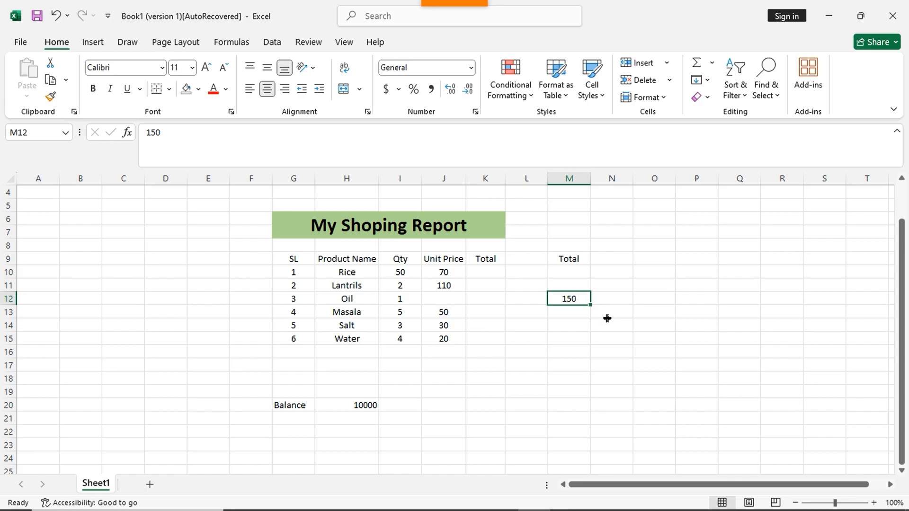
left_click(503, 328)
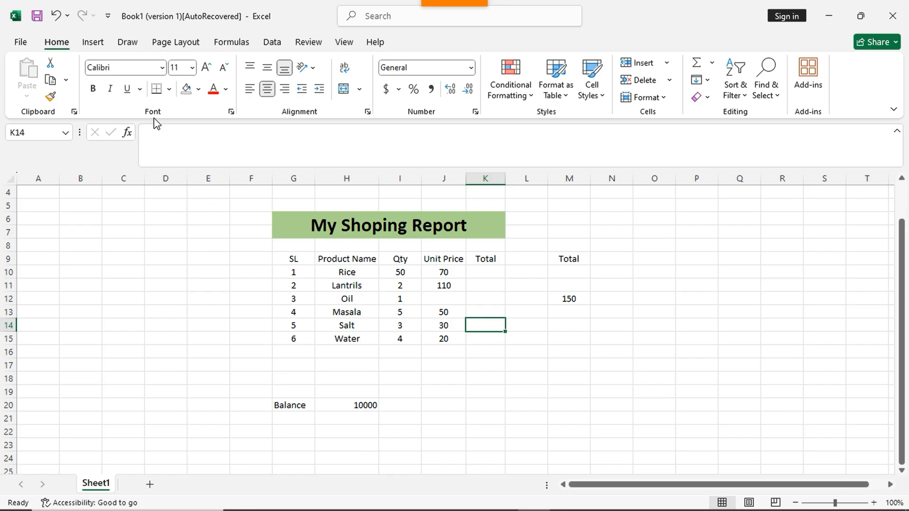
left_click(638, 290)
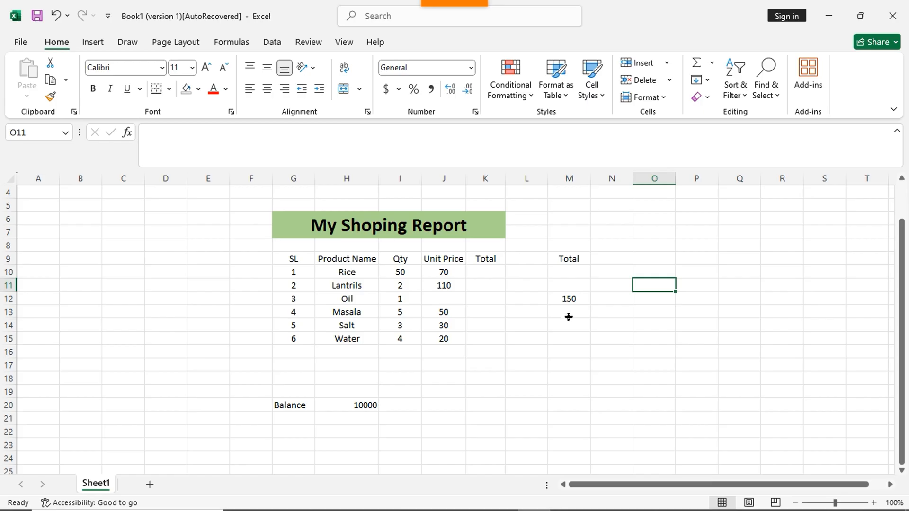
Step: Undo the move of the Oil unit price and cancel the pending cut
key("ctrl+z")
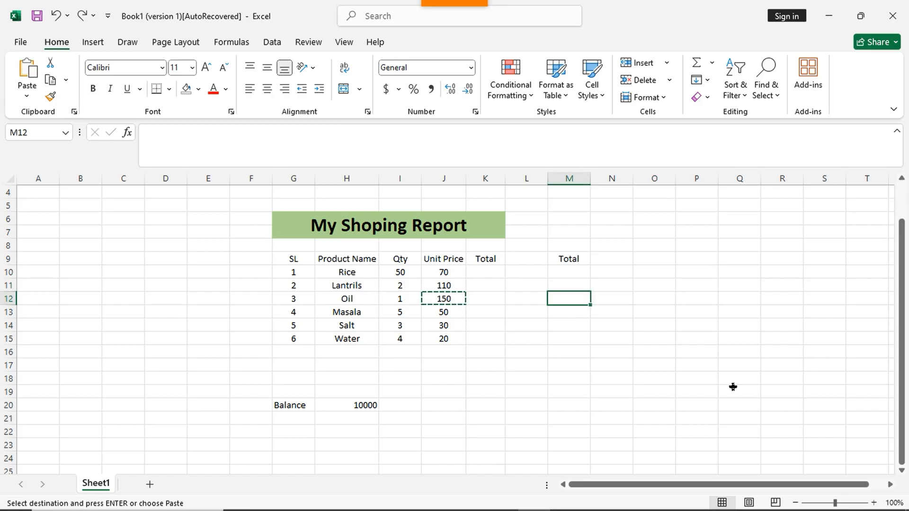
left_click(654, 294)
key("Escape")
Step: Delete the duplicate Total header from M9
left_click(561, 260)
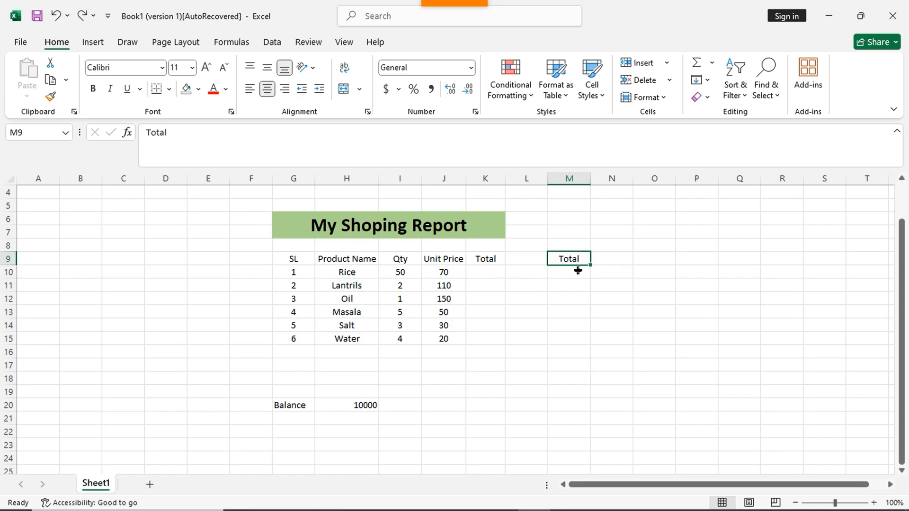
key("Delete")
left_click(653, 271)
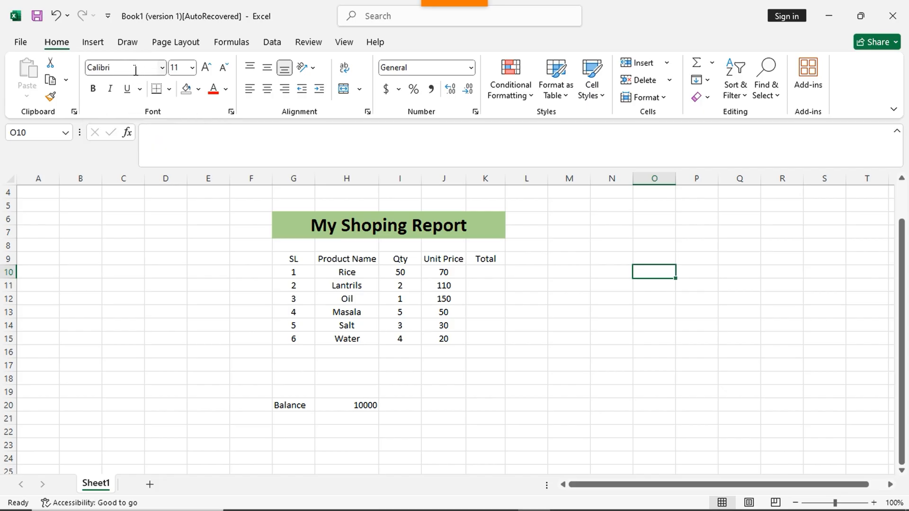
Step: Change the font of the "My Shoping Report" title to Arial Rounded MT Bold
left_click(162, 69)
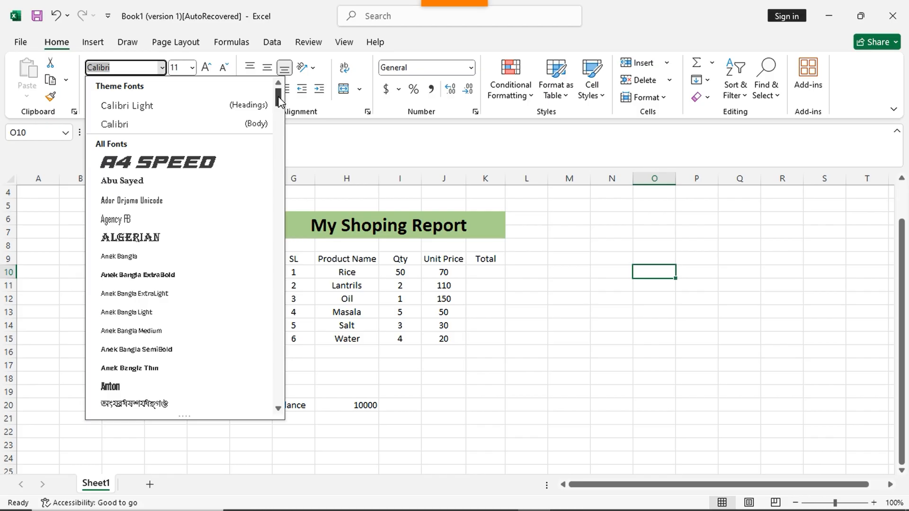
mouse_move(280, 101)
left_mouse_down()
mouse_move(283, 219)
mouse_move(283, 92)
left_mouse_up()
left_click(365, 219)
left_click(362, 223)
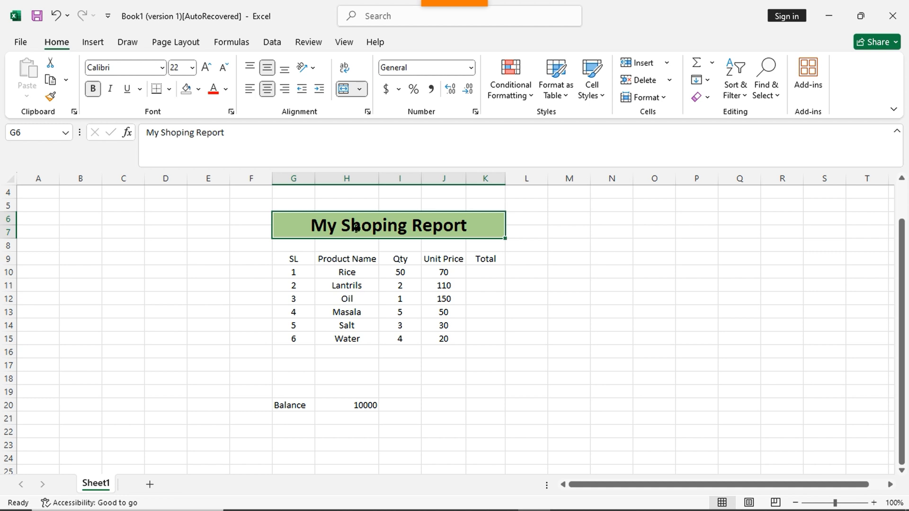
left_click(163, 70)
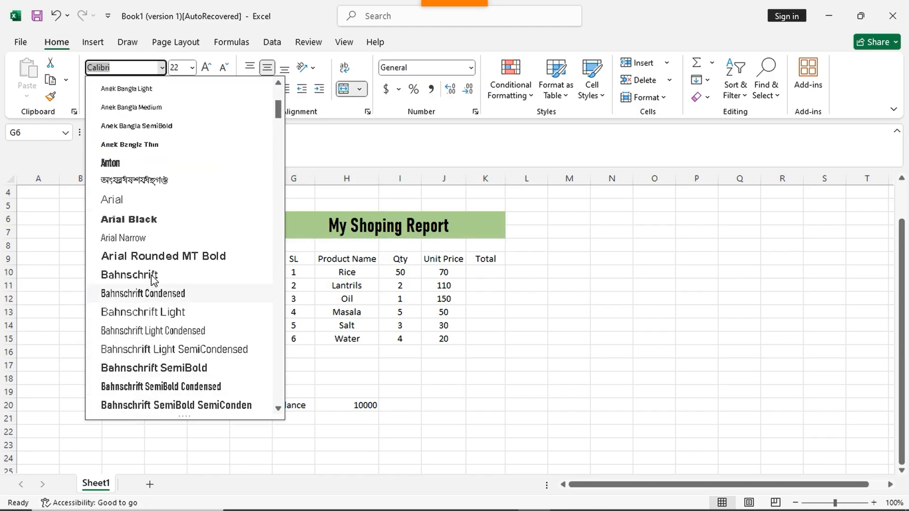
left_click(137, 256)
left_click(561, 245)
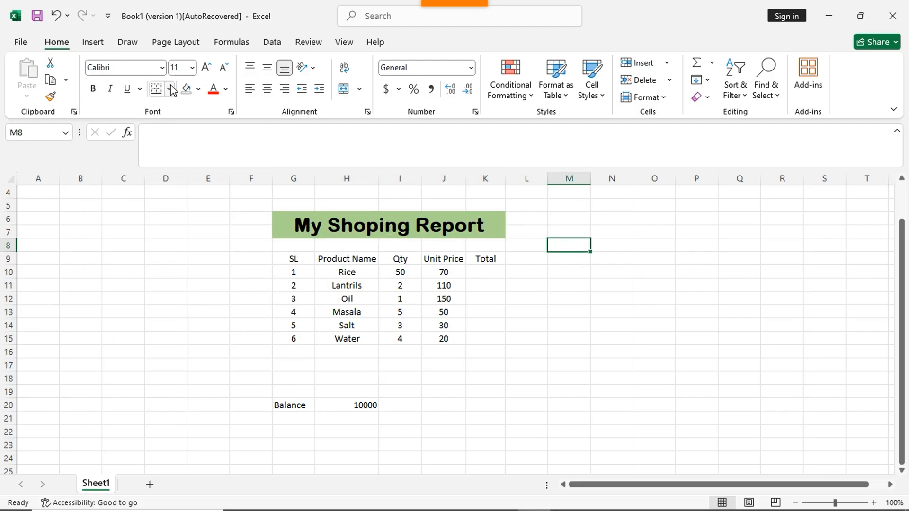
left_click(562, 219)
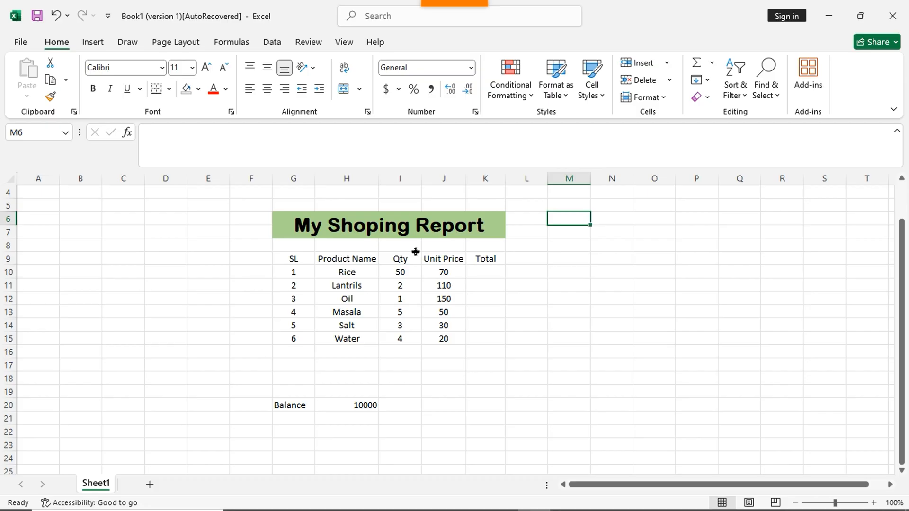
Step: Increase the font size of the "My Shoping Report" title to 28
left_click(377, 231)
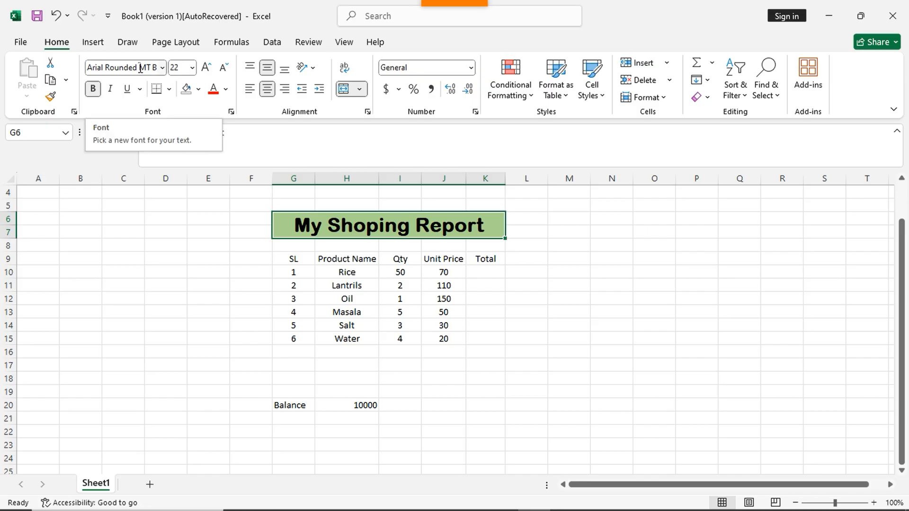
left_click(192, 67)
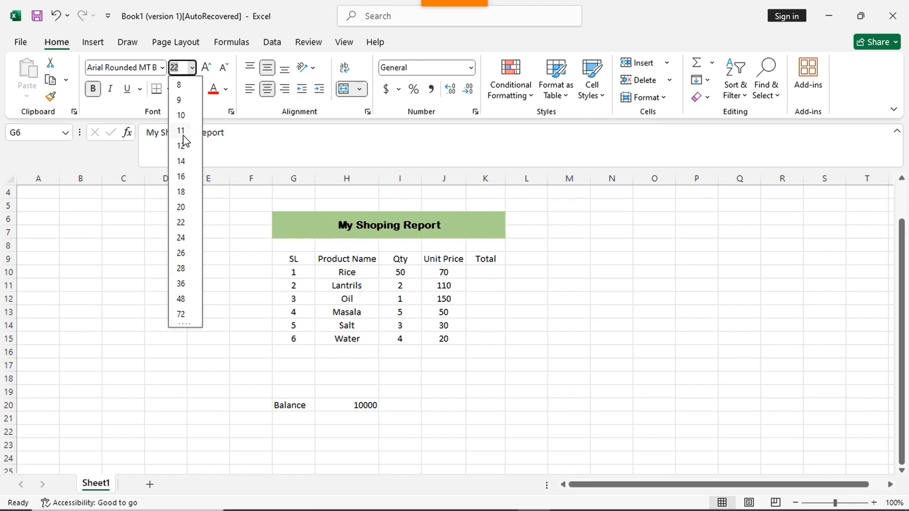
left_click(184, 236)
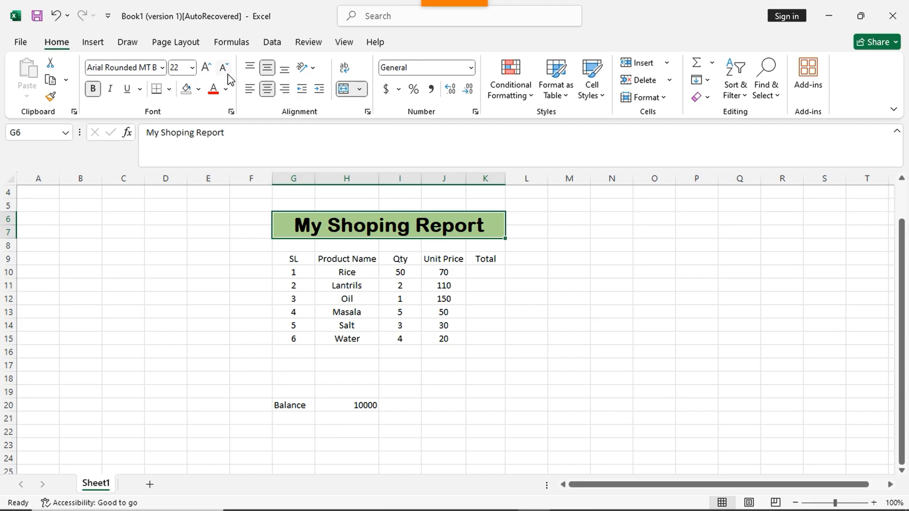
left_click(206, 70)
left_click(206, 70)
left_click(207, 70)
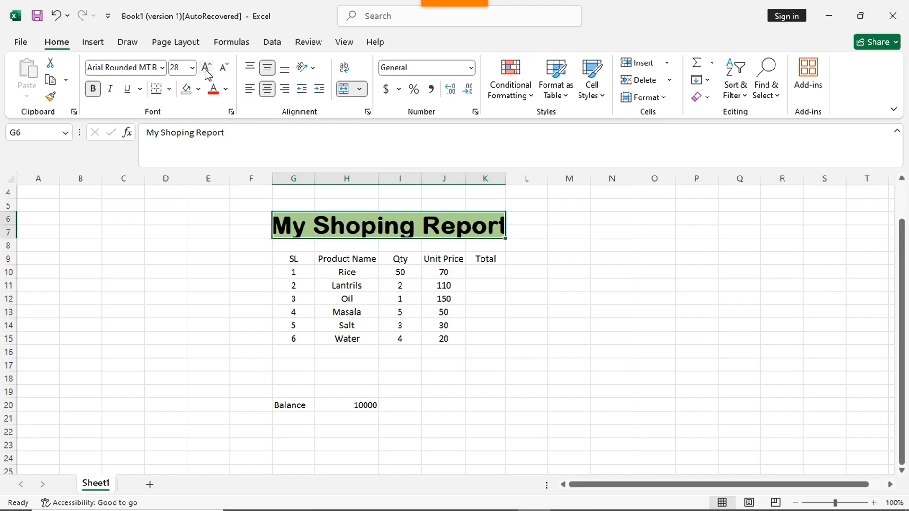
Step: Decrease the font size of the report title to 20
left_click(222, 68)
left_click(221, 69)
left_click(222, 68)
left_click(221, 68)
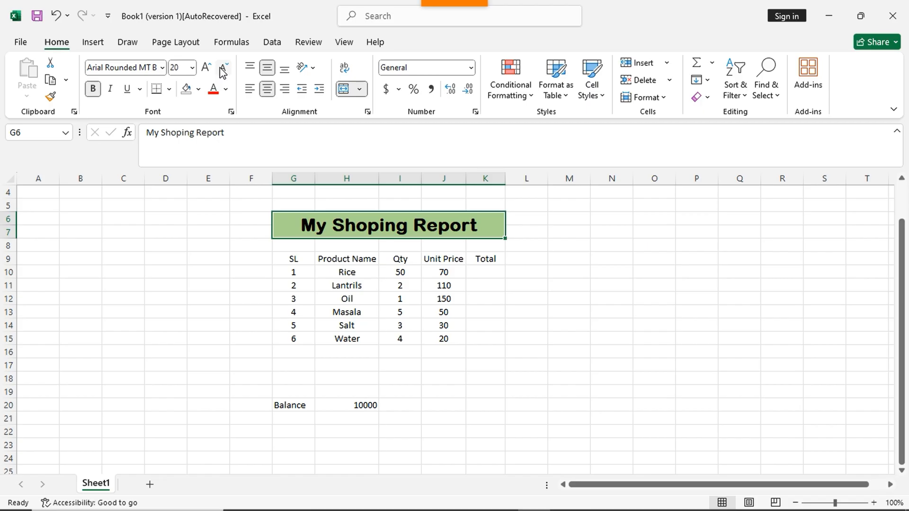
left_click(567, 286)
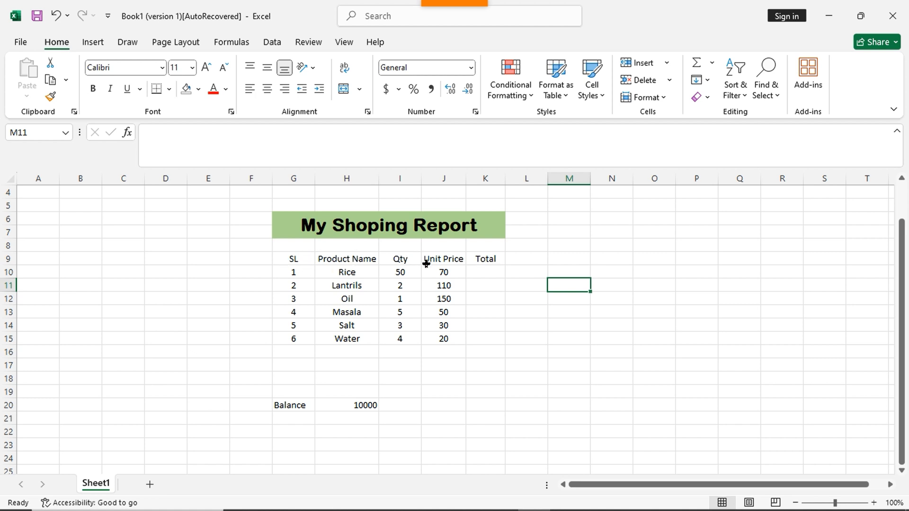
Step: Make the table headers in G9:K9, from SL to Total, bold
left_click(290, 259)
left_click_drag(291, 260, 485, 262)
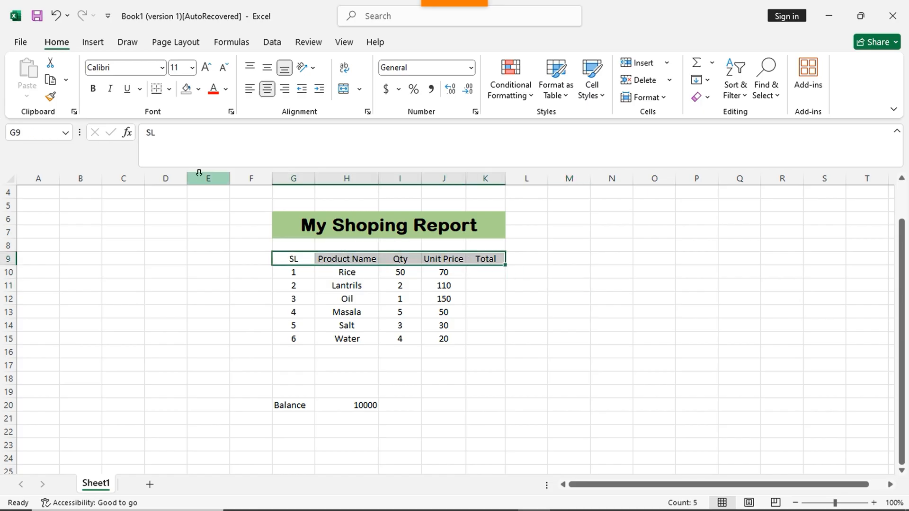
left_click(95, 90)
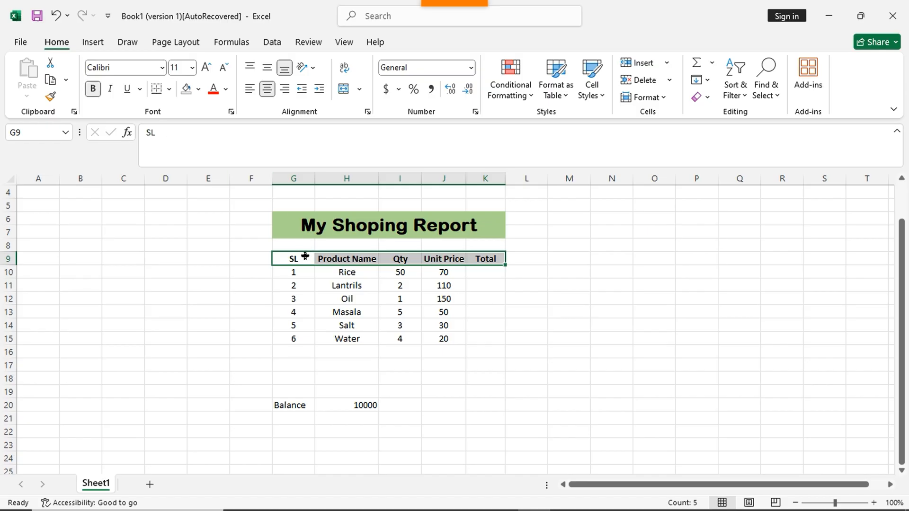
left_click(570, 232)
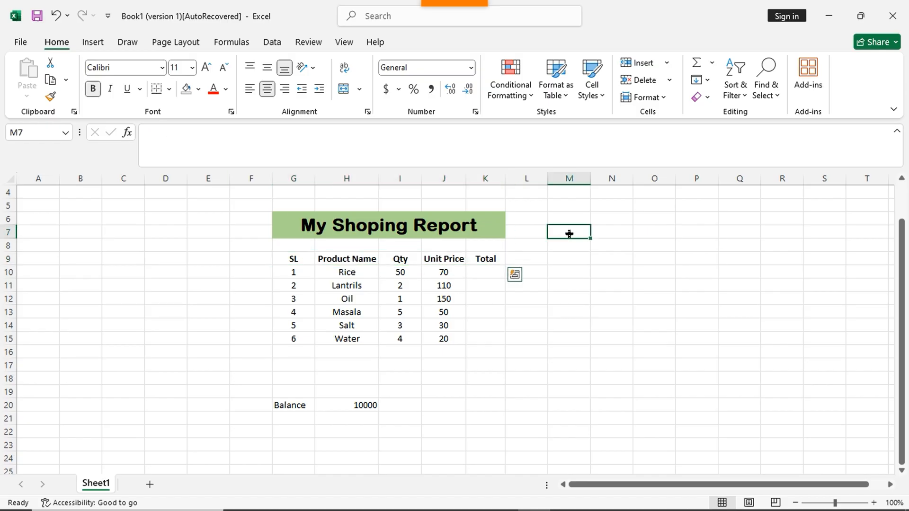
Step: Remove the bold formatting from the table headers in G9:K9
left_click_drag(295, 259, 491, 263)
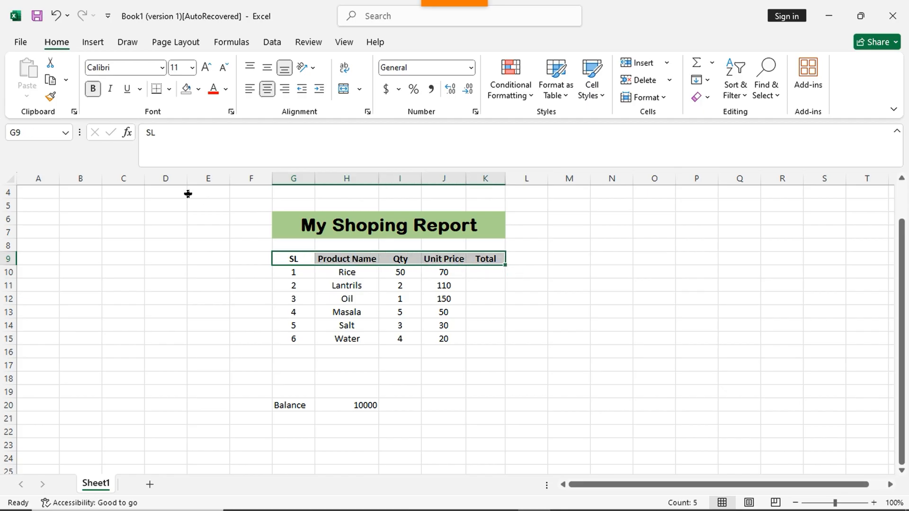
left_click(93, 89)
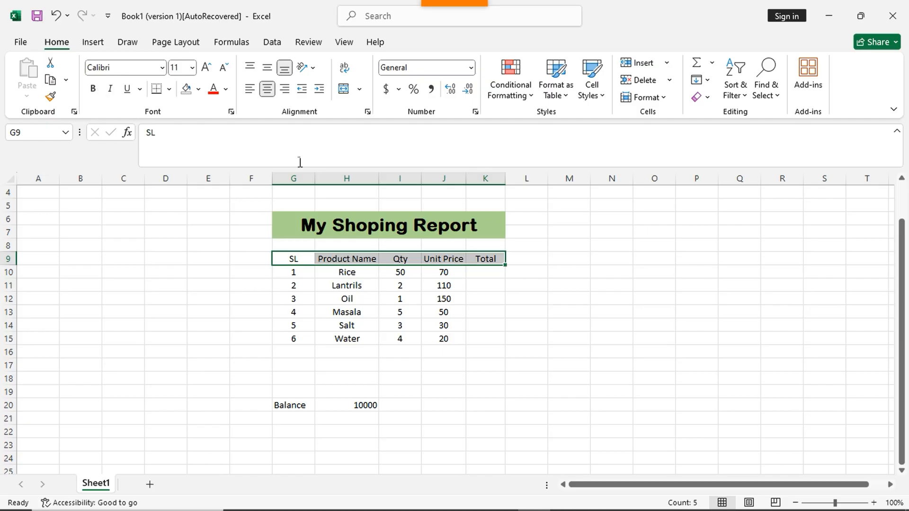
left_click(568, 272)
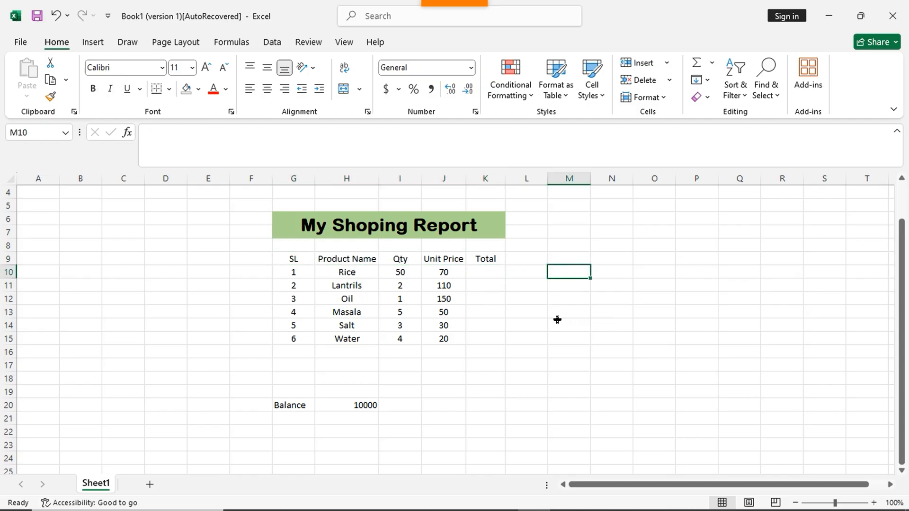
Step: Apply bold and italic to the table headers in G9:K9
left_click_drag(287, 258, 479, 260)
left_click(95, 93)
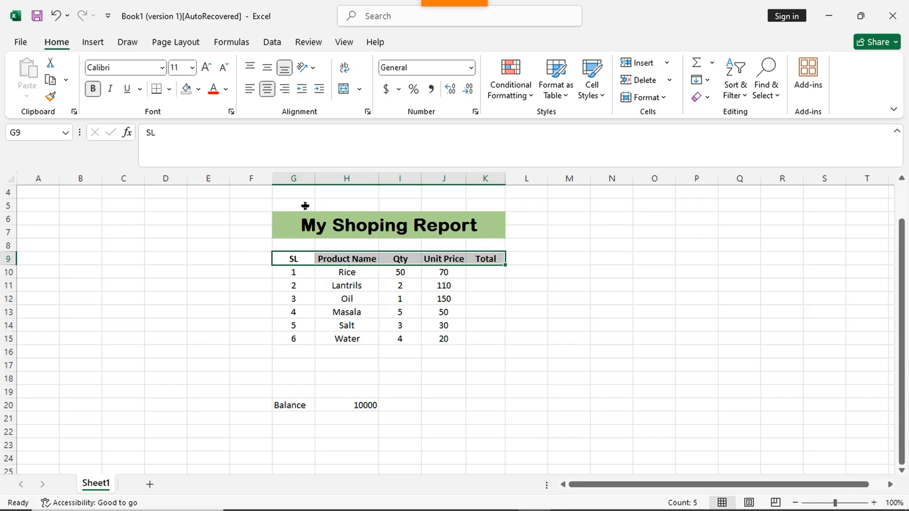
left_click(112, 90)
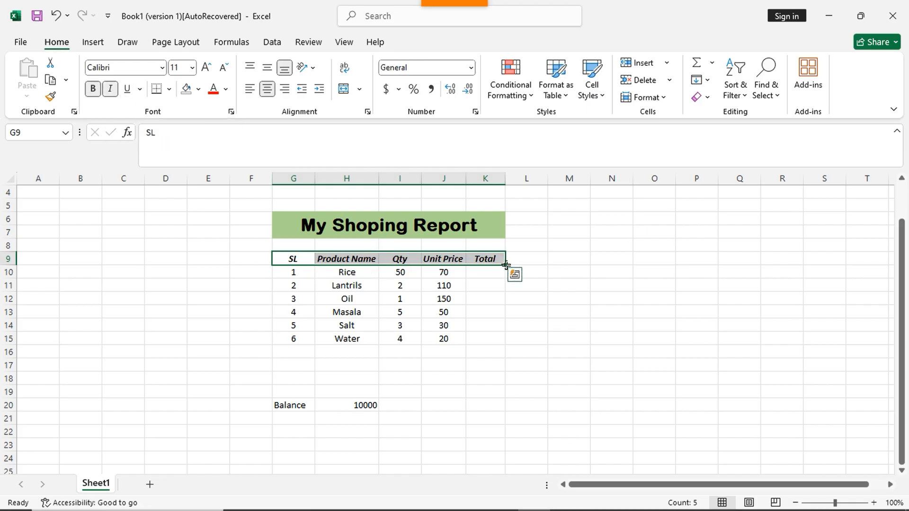
Step: Underline the table headers in G9:K9, from SL to Total
left_click(606, 287)
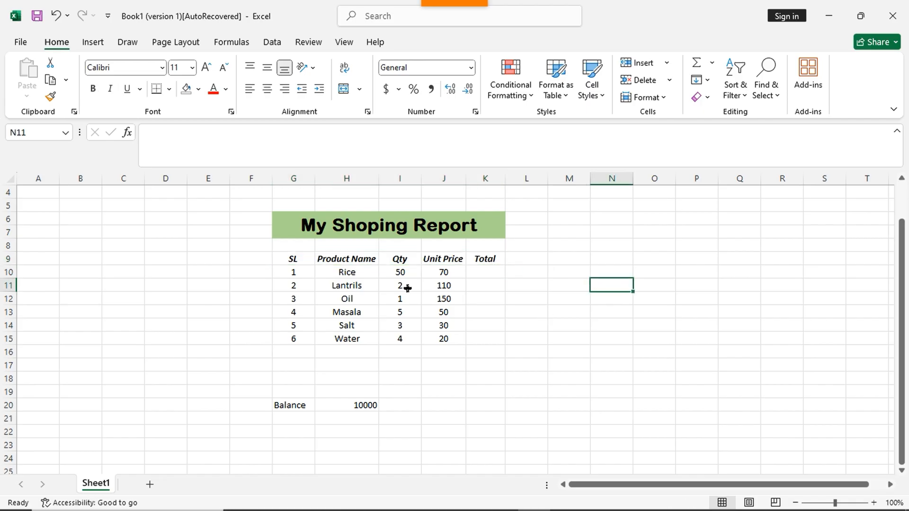
left_click_drag(288, 258, 479, 262)
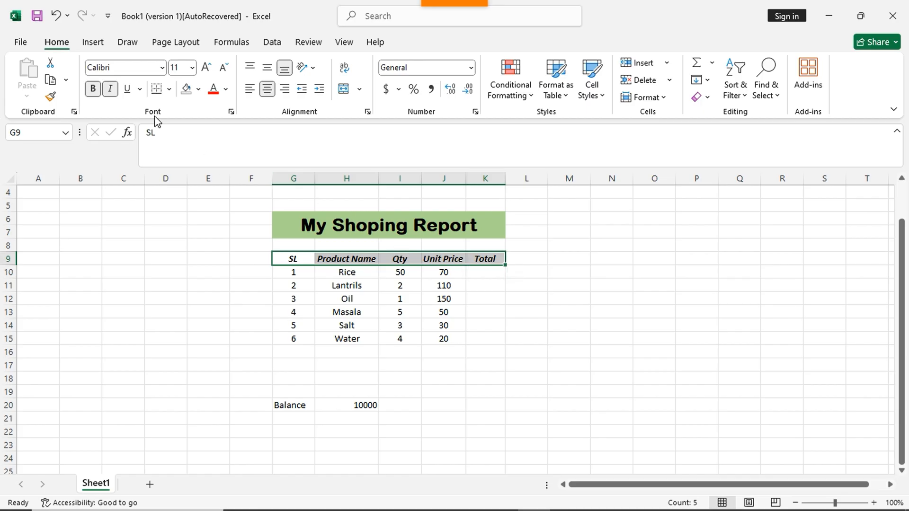
left_click(127, 90)
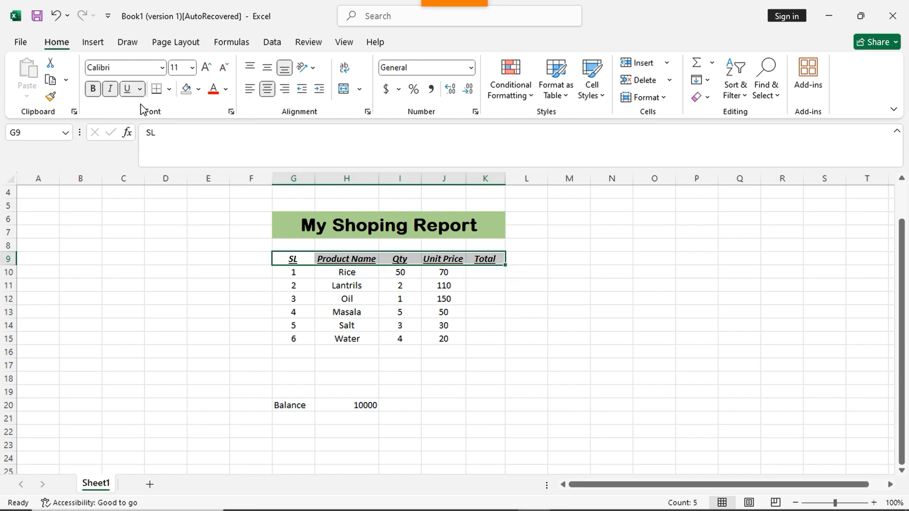
left_click(570, 273)
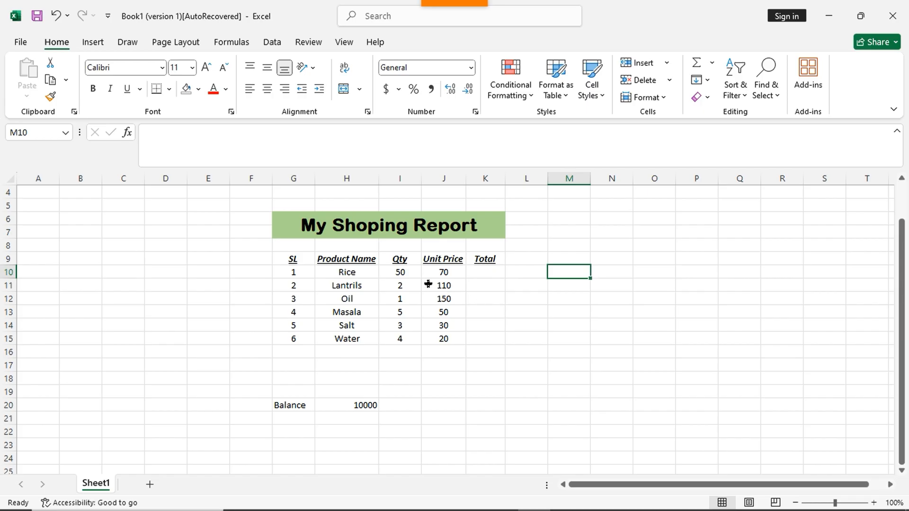
left_click_drag(287, 259, 481, 259)
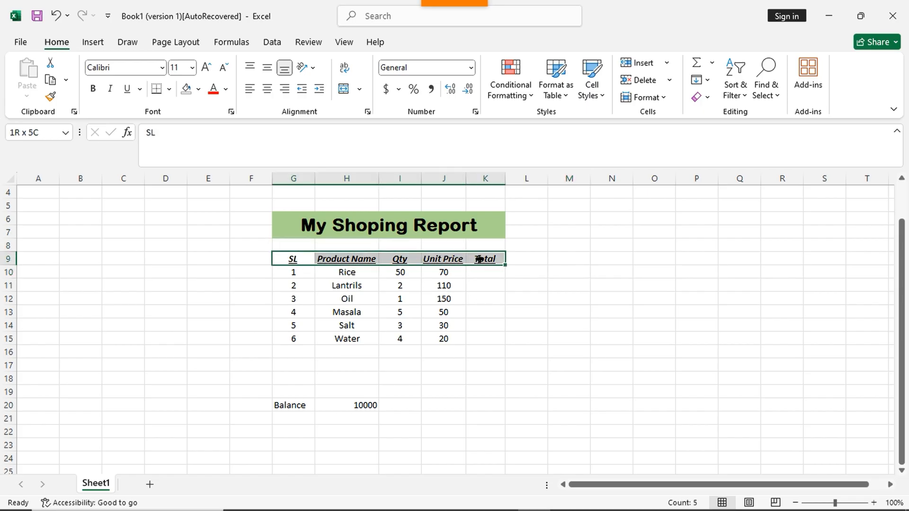
left_click(141, 89)
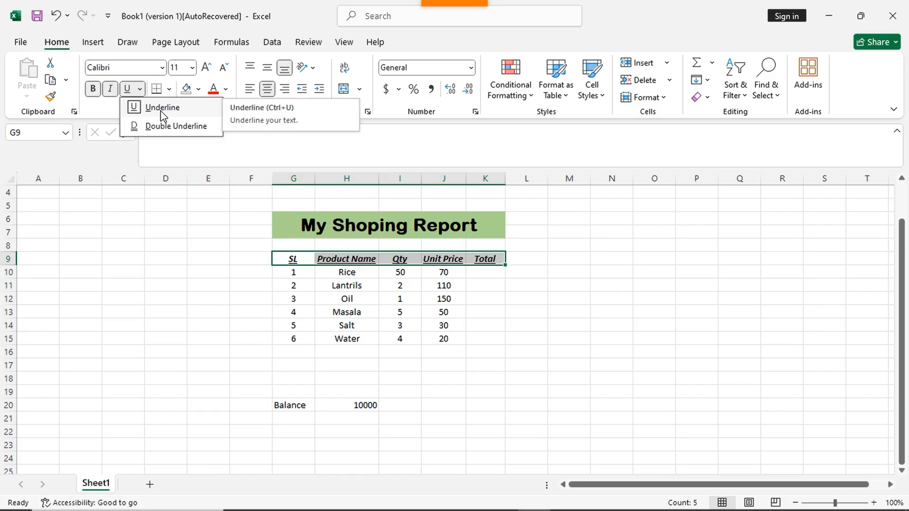
left_click(202, 220)
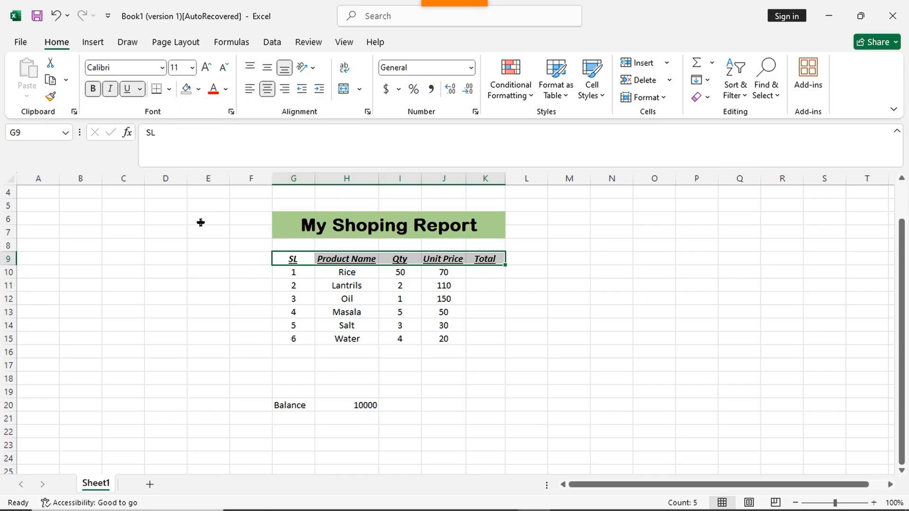
left_click(560, 313)
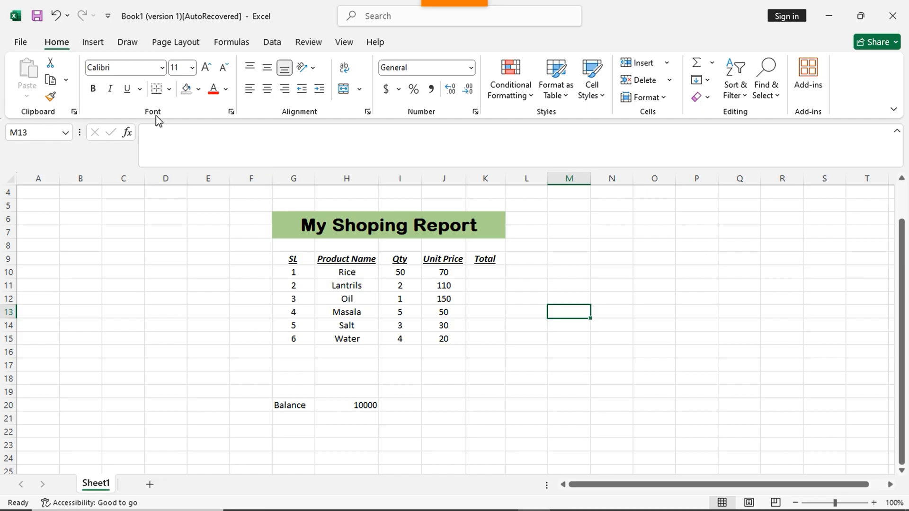
Step: Apply all borders to the whole report range G6:K15, from the title to the last product row
left_click(170, 89)
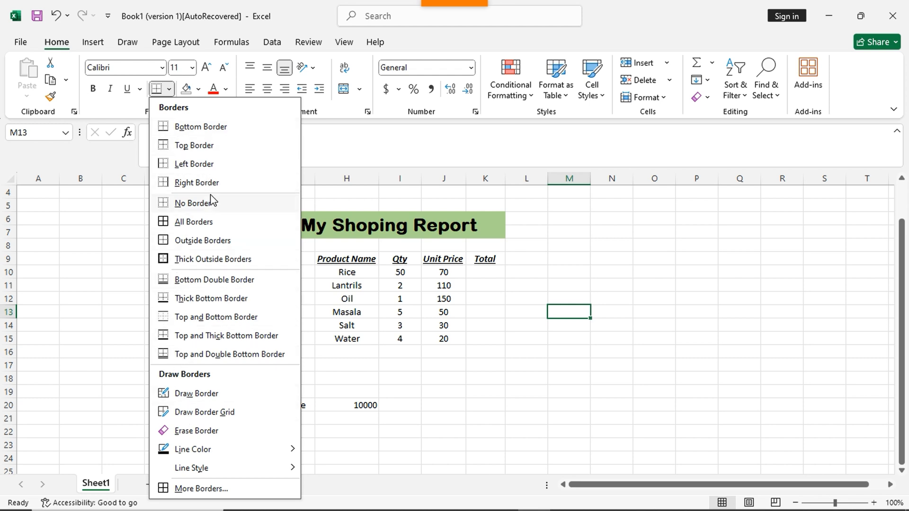
key("Escape")
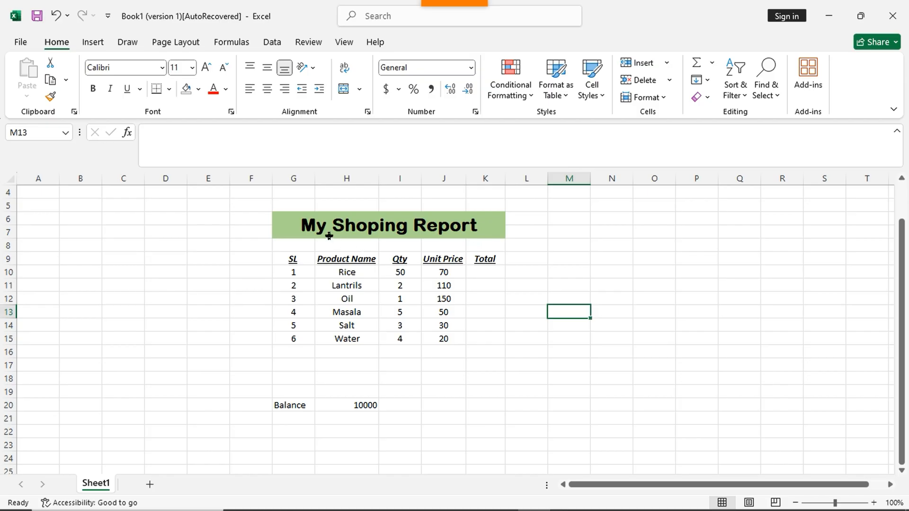
left_click_drag(283, 219, 345, 336)
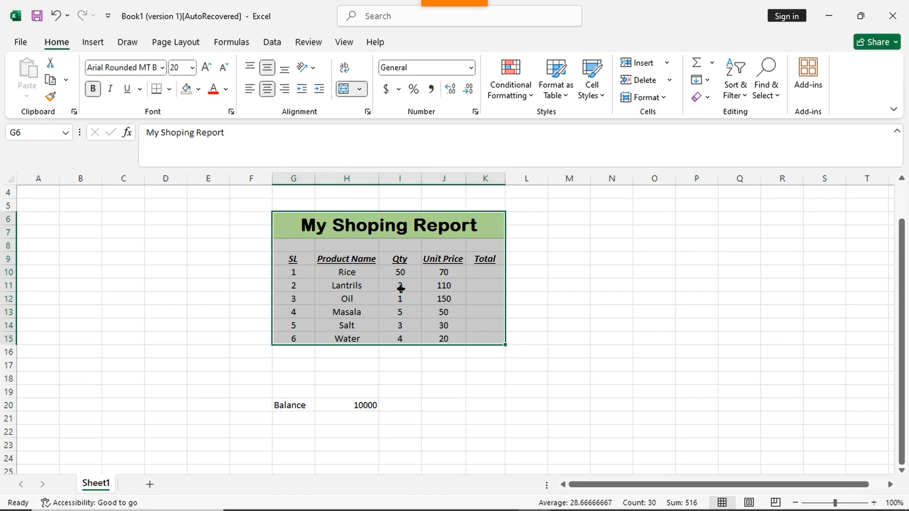
left_click(170, 91)
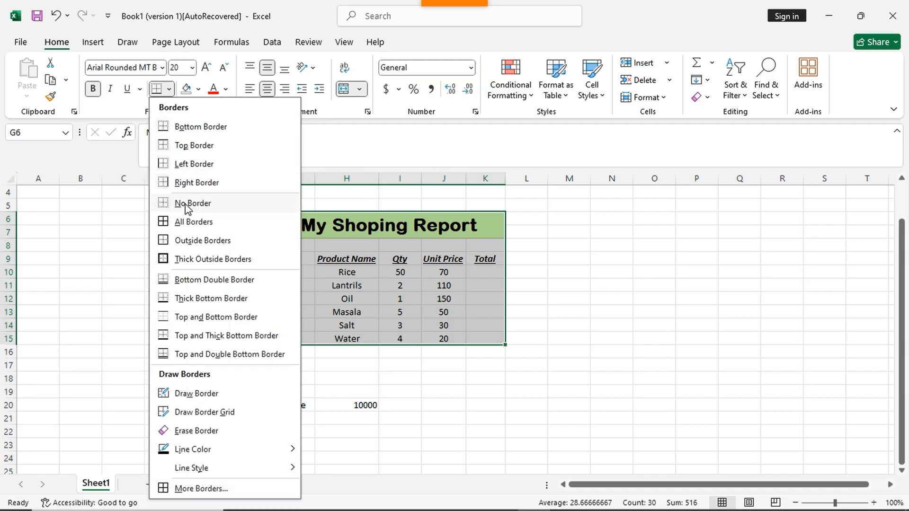
left_click(193, 222)
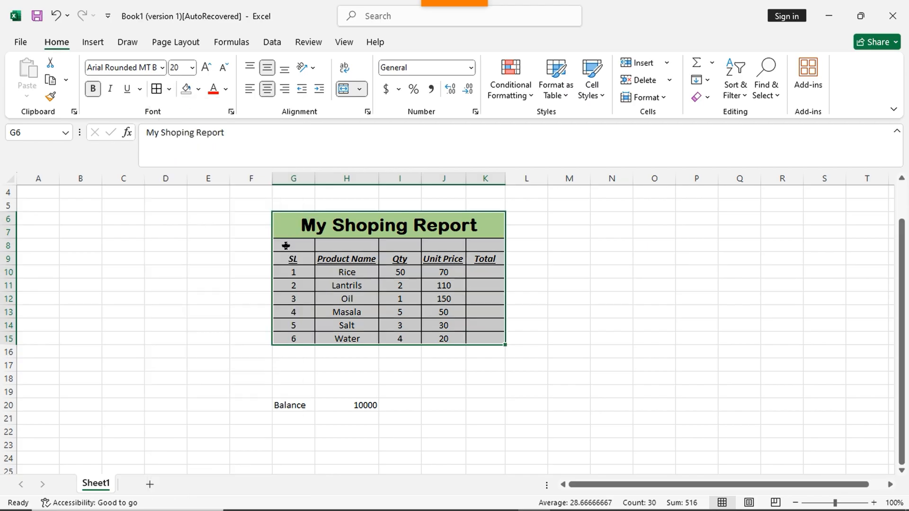
left_click(625, 297)
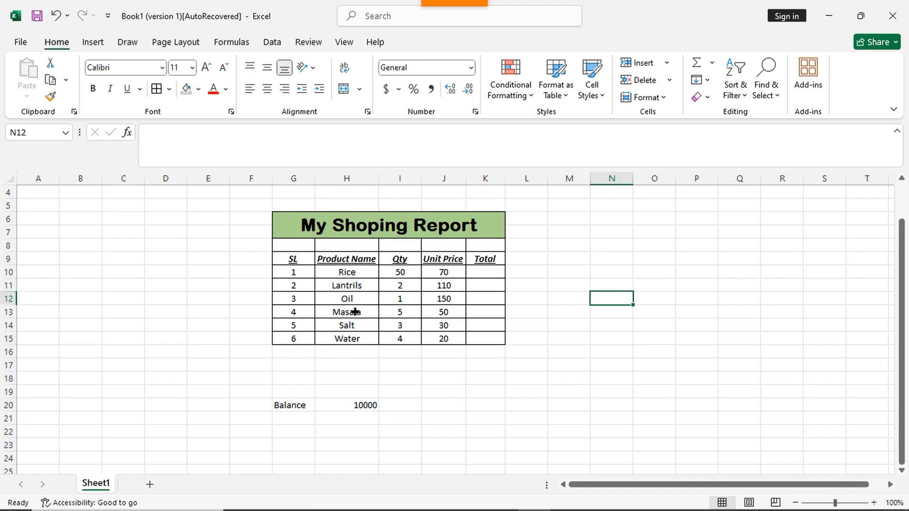
left_click(544, 269)
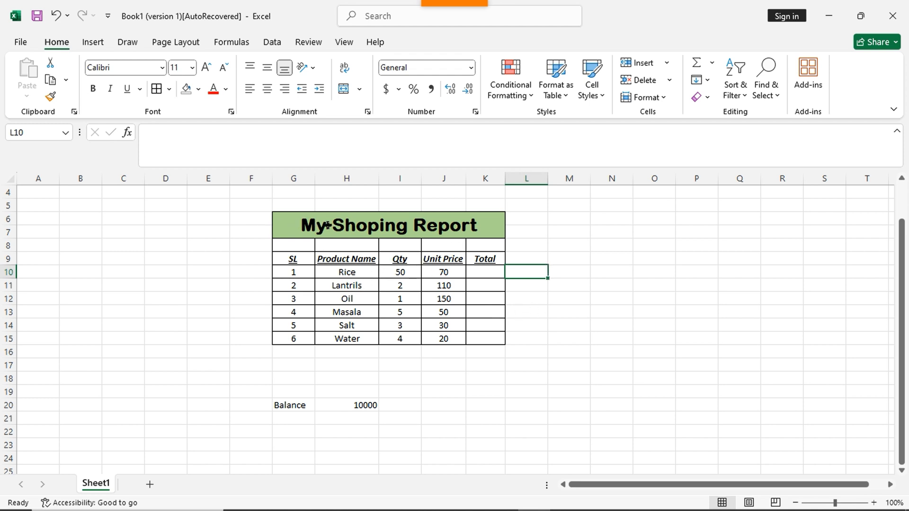
left_click(550, 243)
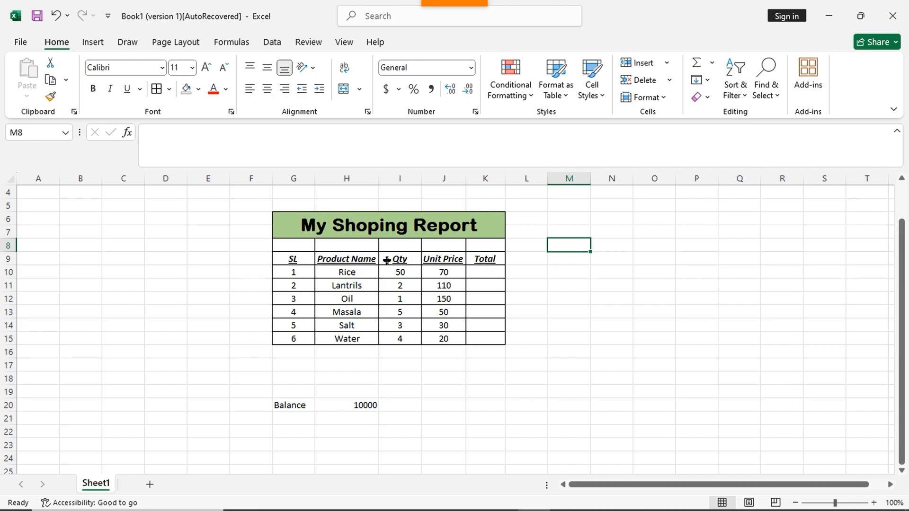
Step: Change the font color of the table headers in G9:K9 to standard red
left_click_drag(294, 259, 481, 261)
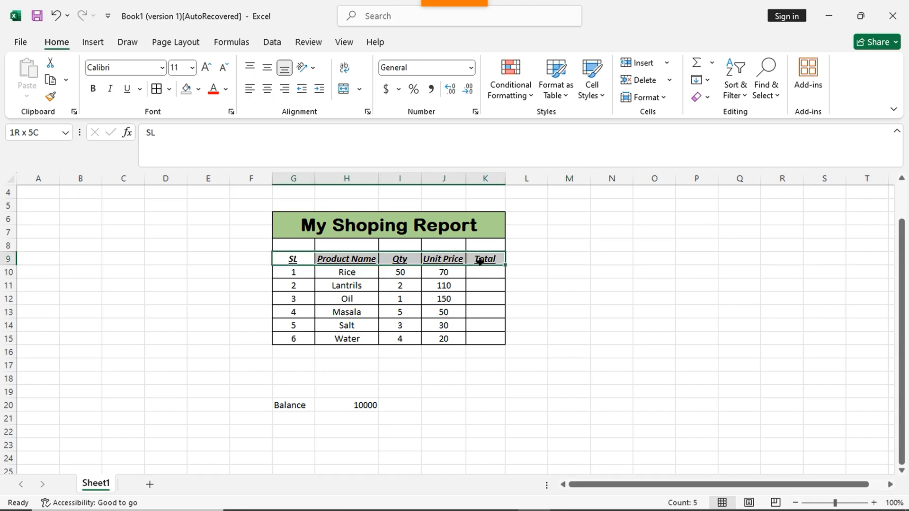
left_click(226, 89)
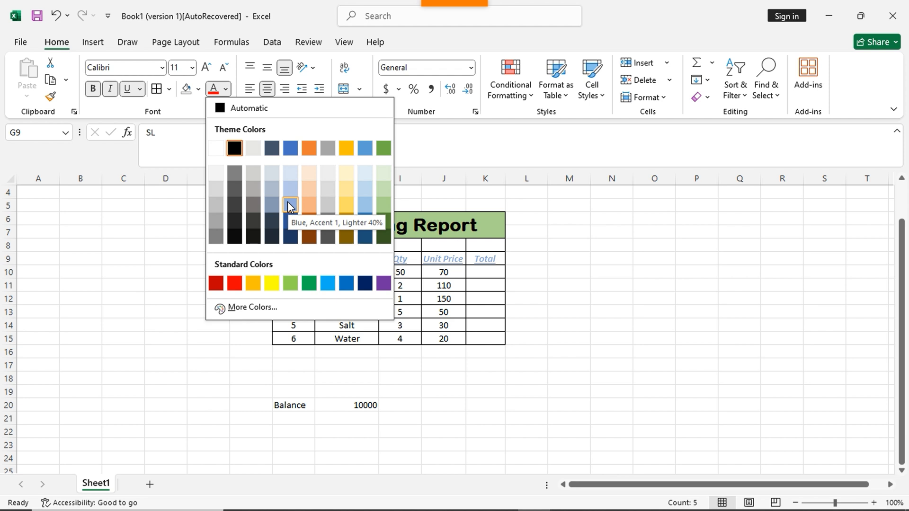
left_click(234, 283)
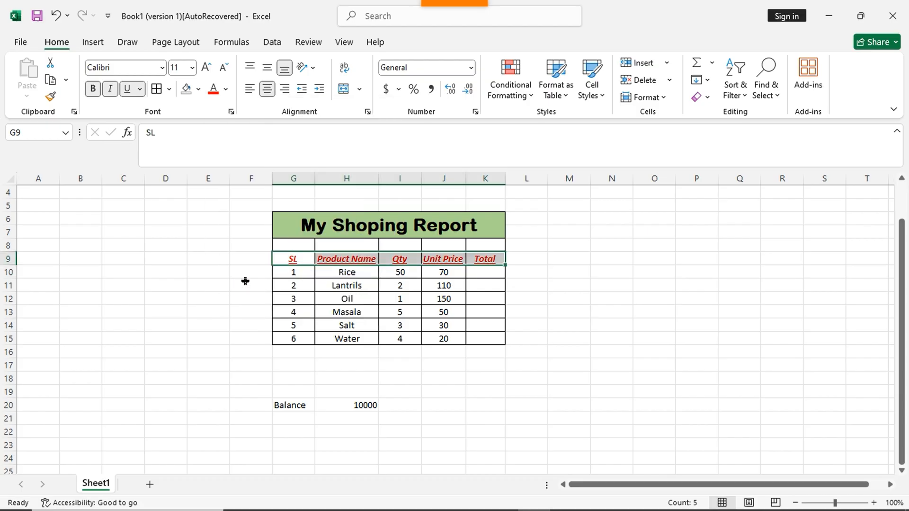
left_click_drag(610, 259, 603, 250)
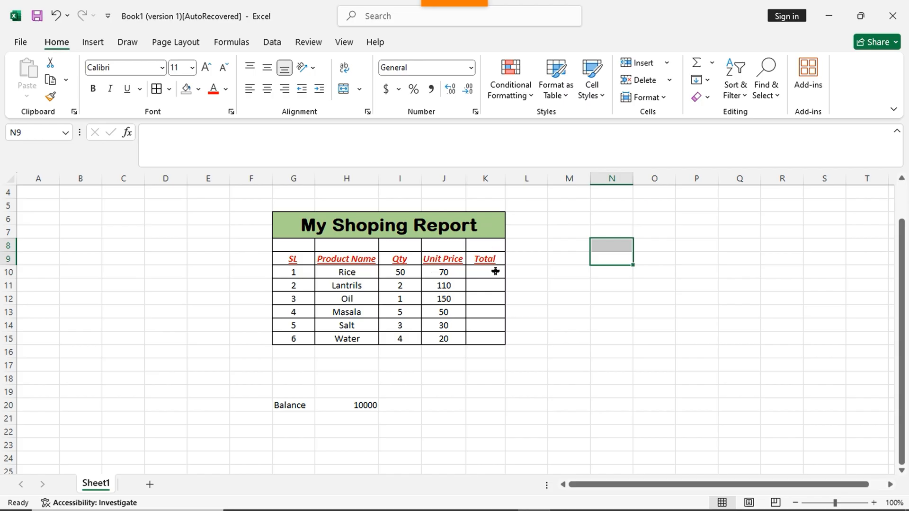
left_click(563, 274)
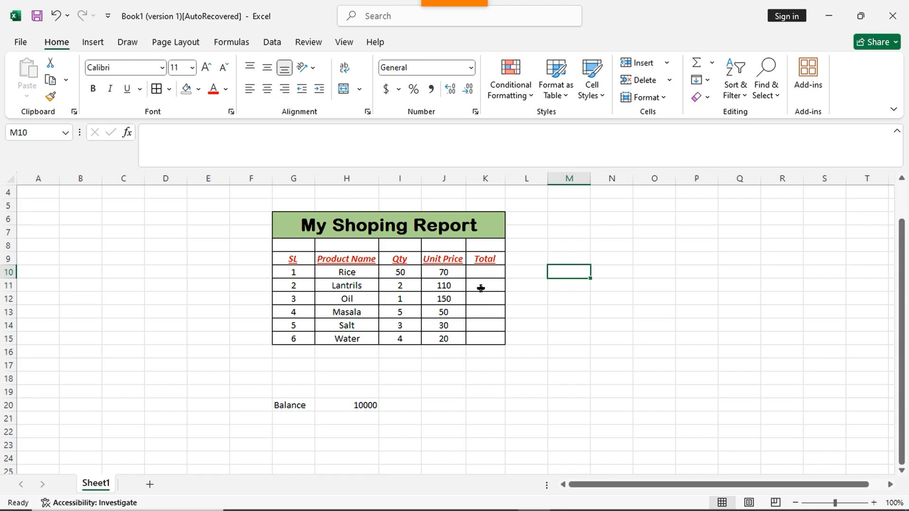
Step: Fill the Total column cells K8:K15 with a light gold color
left_click_drag(484, 239, 482, 340)
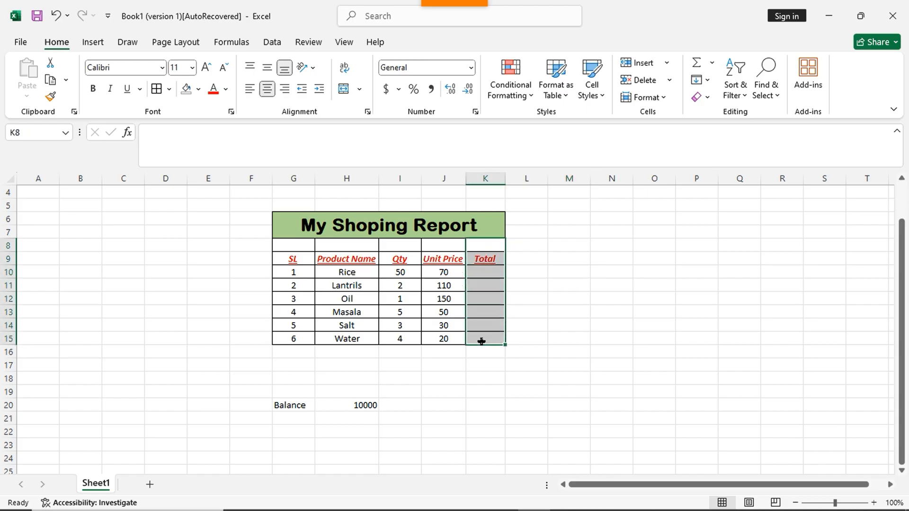
left_click(197, 90)
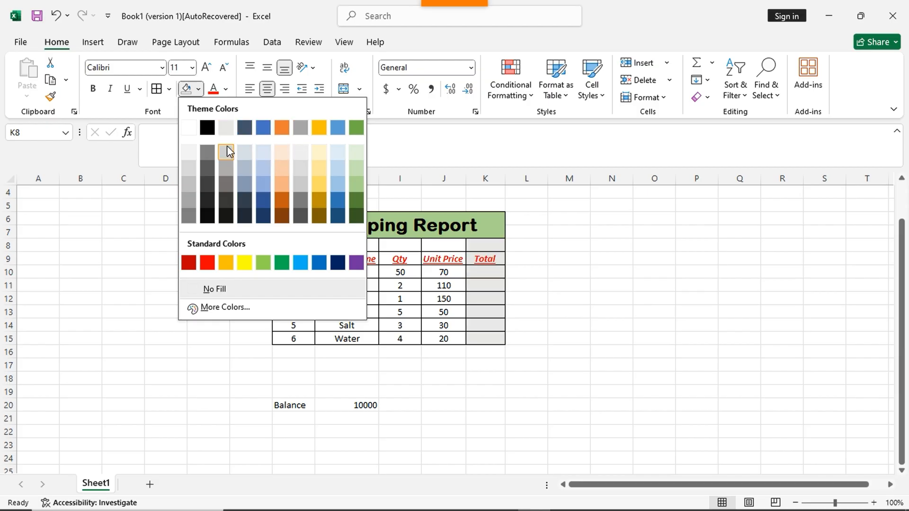
left_click(319, 167)
left_click(612, 285)
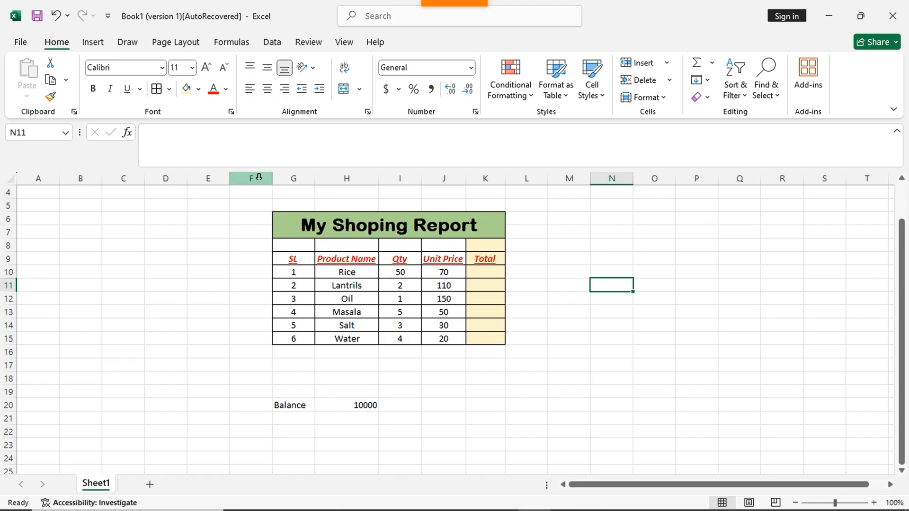
Step: Left-align the report title in its merged cell and return it to center alignment
left_click(368, 224)
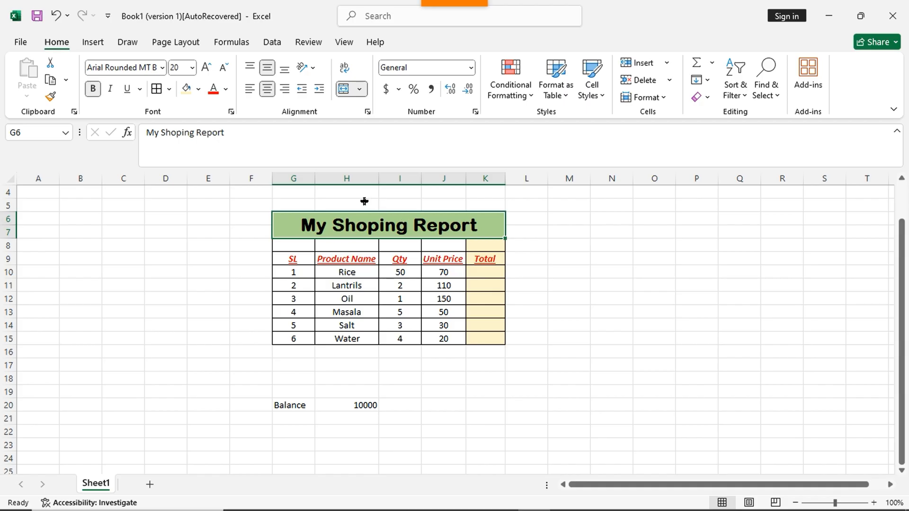
left_click(250, 90)
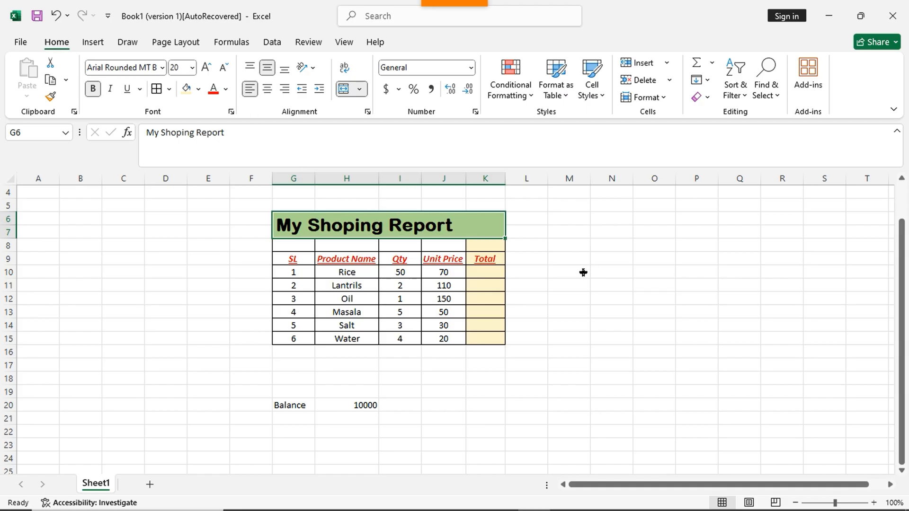
left_click(268, 90)
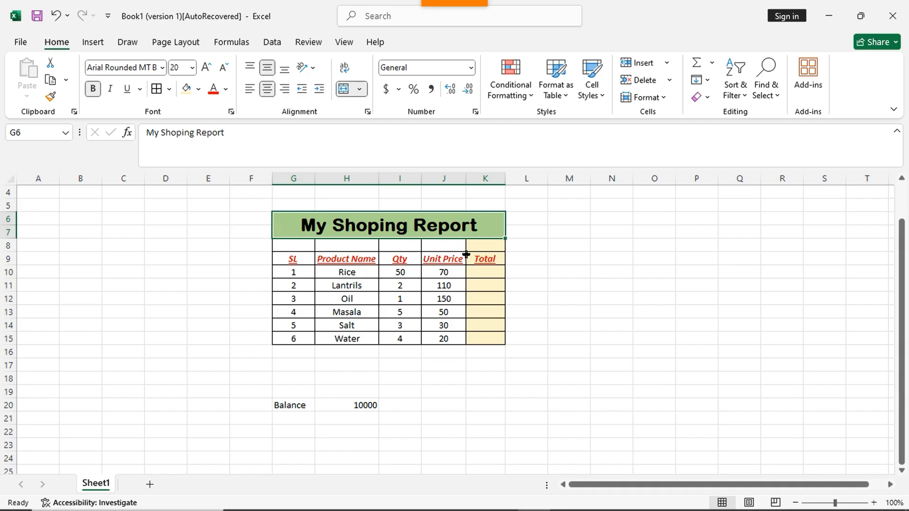
Step: Left-align the entire report range G6:K15 and return it to center alignment
left_click_drag(286, 237, 426, 337)
left_click(248, 90)
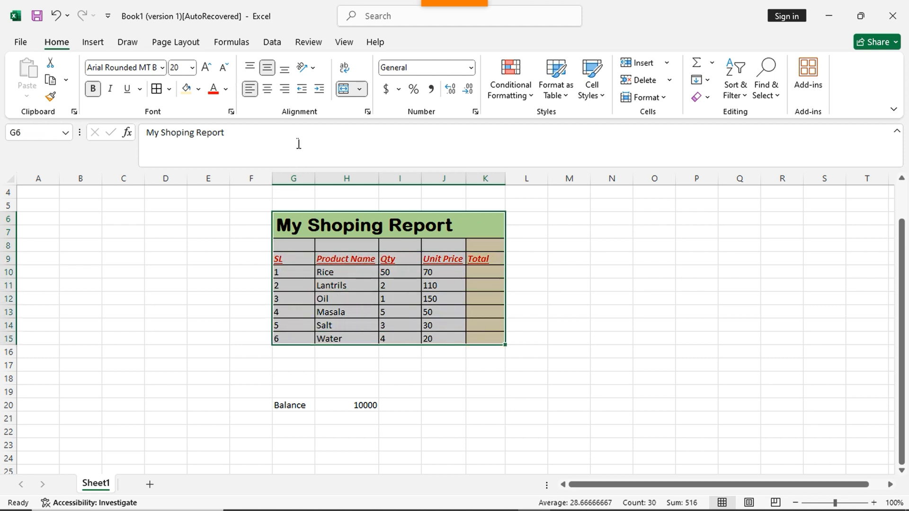
left_click(268, 90)
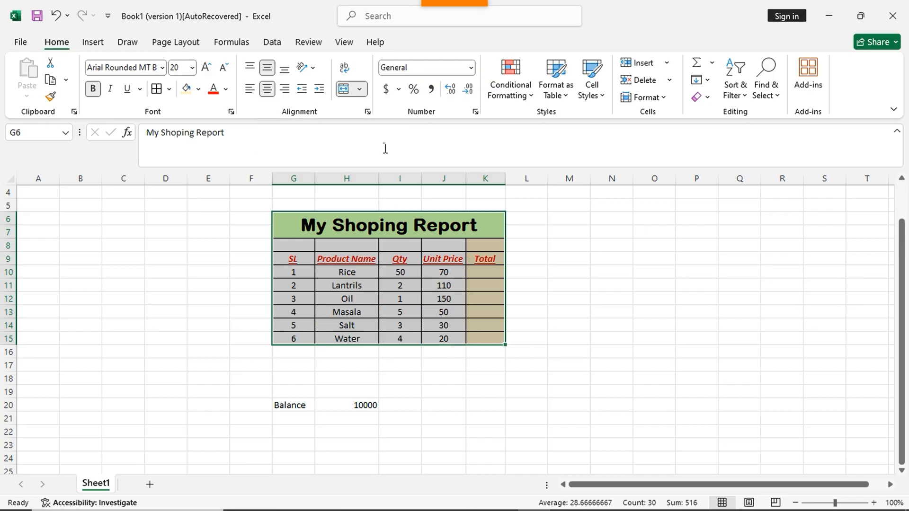
left_click(535, 274)
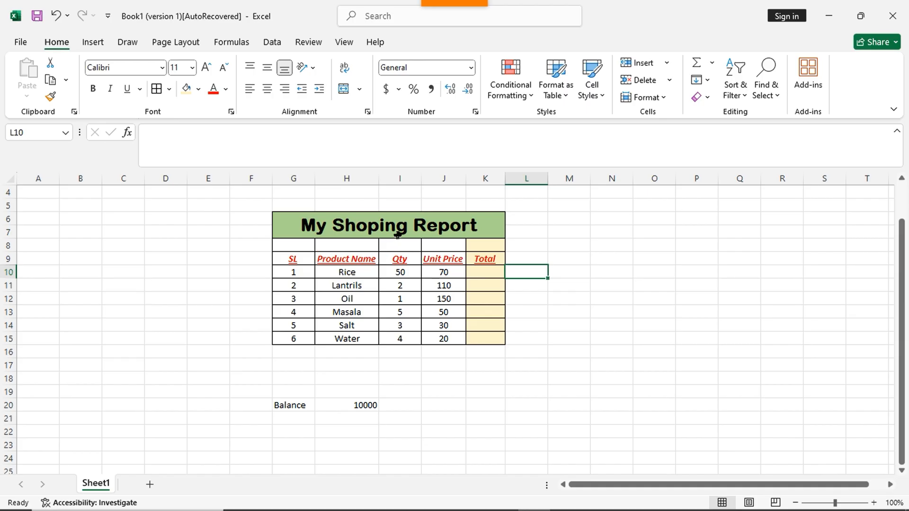
Step: Left-align the report title and increase its indent until the text reaches the right edge of the merged cell
key("ctrl+z")
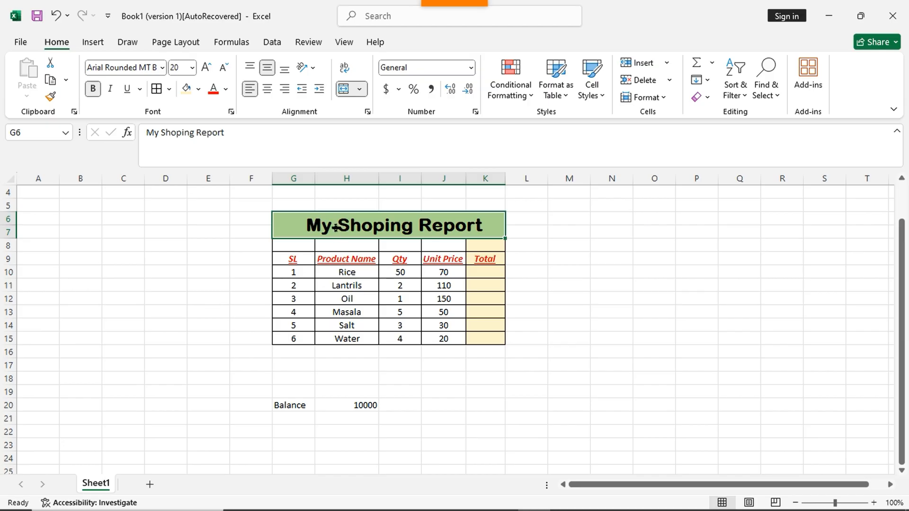
left_click(324, 90)
left_click(324, 90)
left_click(324, 90)
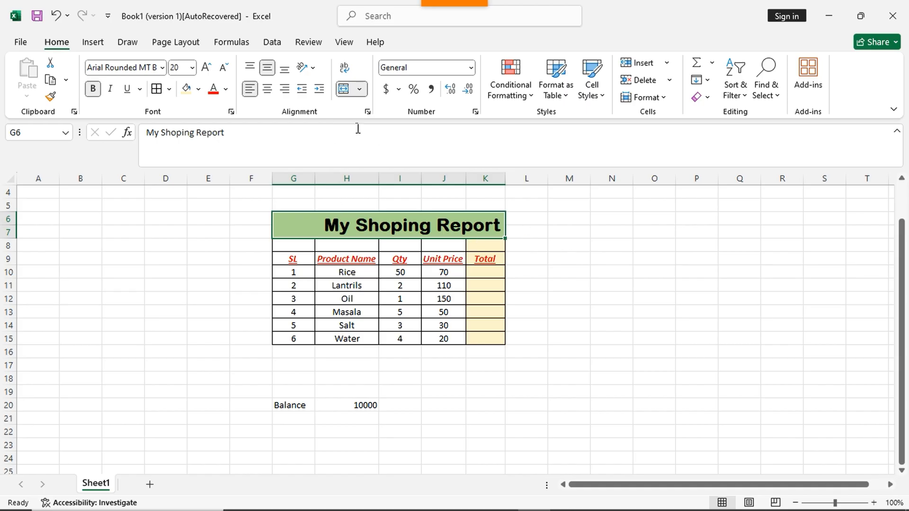
Step: Decrease the indent of the report title several levels to move it back toward the left edge
left_click(301, 89)
left_click(302, 89)
left_click(302, 89)
left_click(301, 89)
left_click(302, 89)
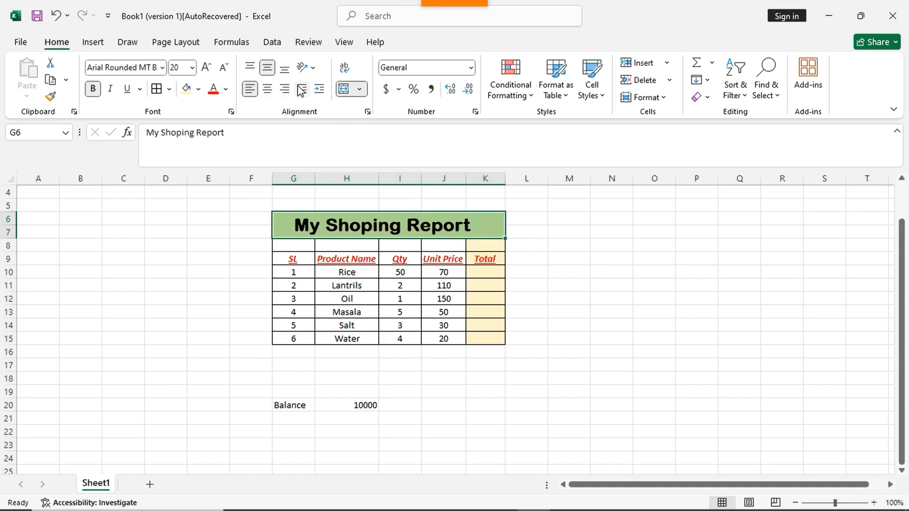
left_click(301, 89)
Step: Adjust the report title's indent so the text sits roughly in the middle of the merged cell
left_click(320, 89)
left_click(320, 89)
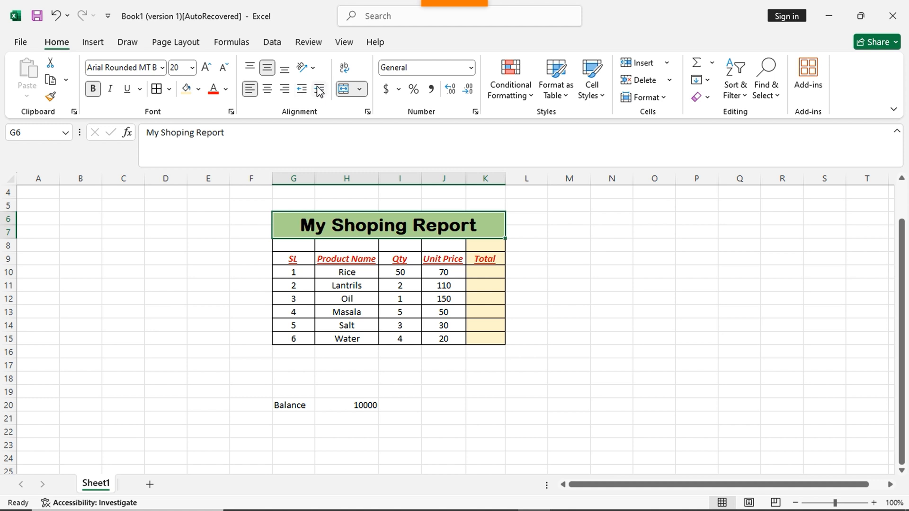
left_click(319, 90)
left_click(302, 90)
mouse_move(556, 260)
left_mouse_down()
mouse_move(562, 278)
mouse_move(564, 268)
left_mouse_up()
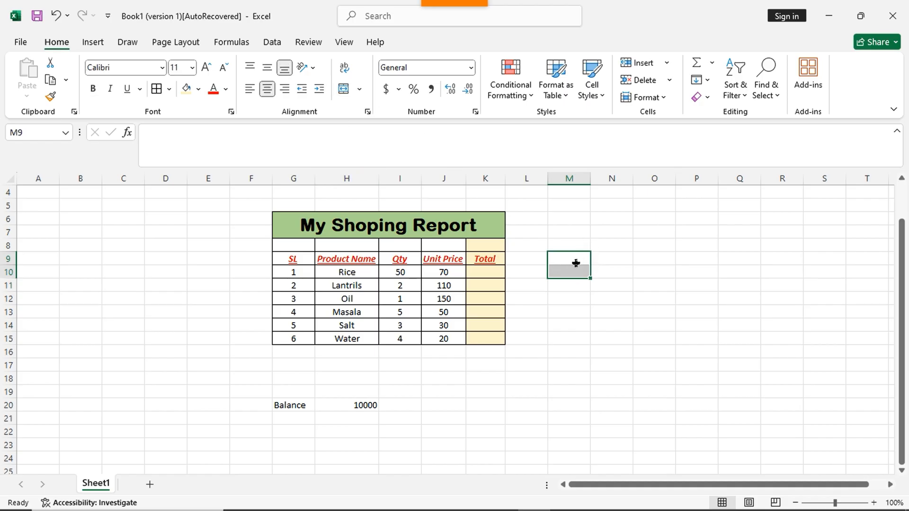
Step: Merge and center cells M9:M10 and enter "text" in the merged cell
left_click(363, 93)
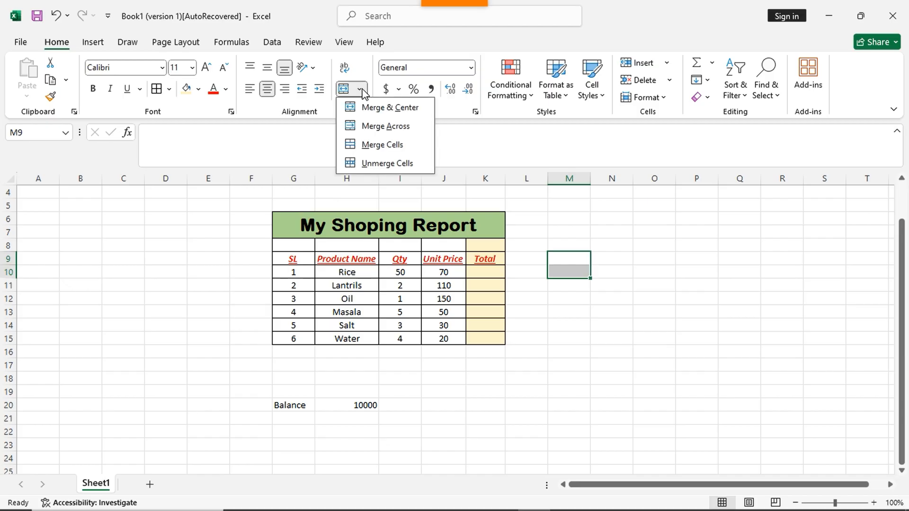
left_click(382, 107)
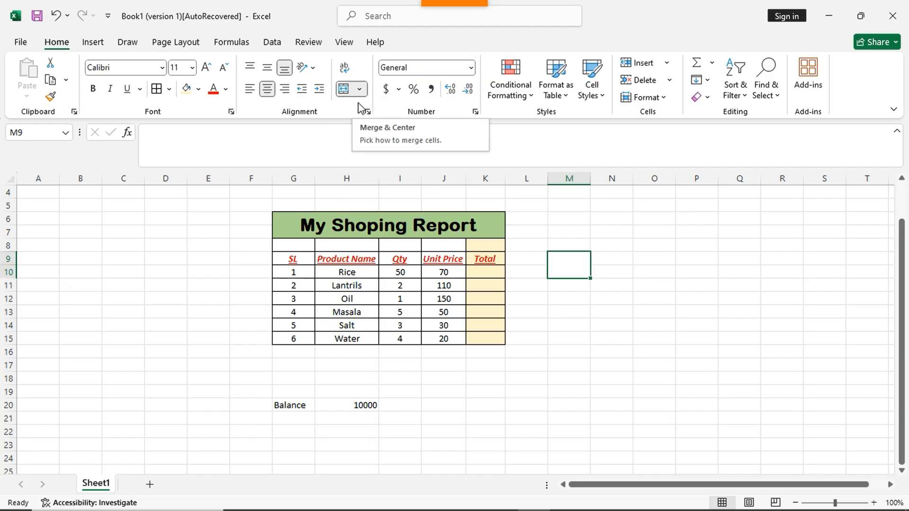
double_click(559, 265)
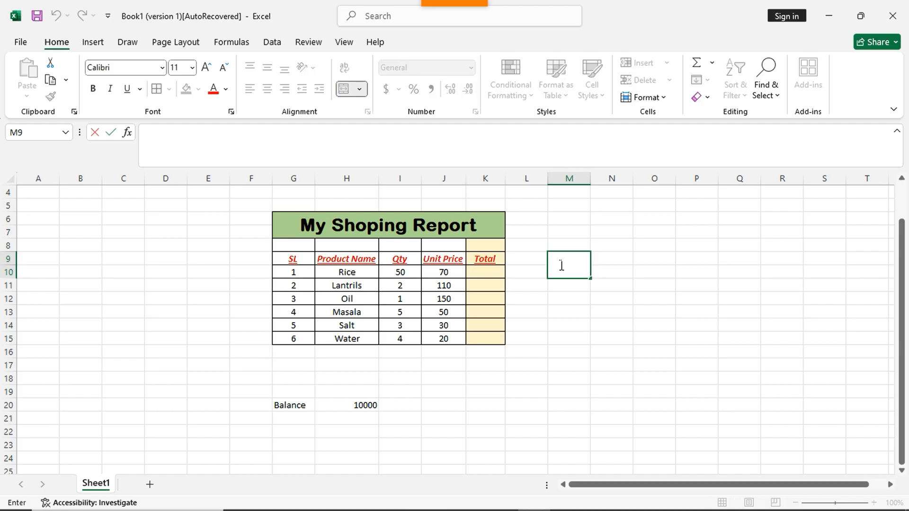
type("text")
left_click(741, 255)
Step: Switch the vertical alignment of the text in merged cell M9 to middle, to top, and back to middle
left_click(574, 268)
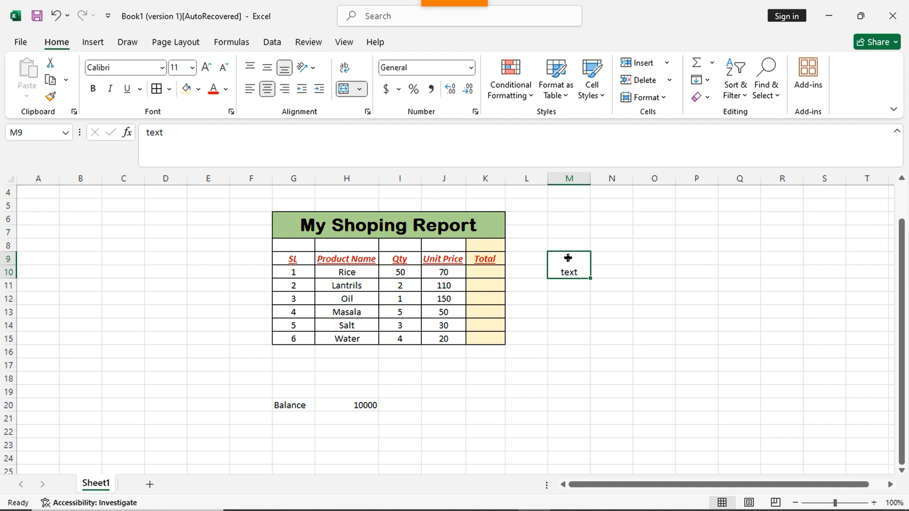
left_click(266, 71)
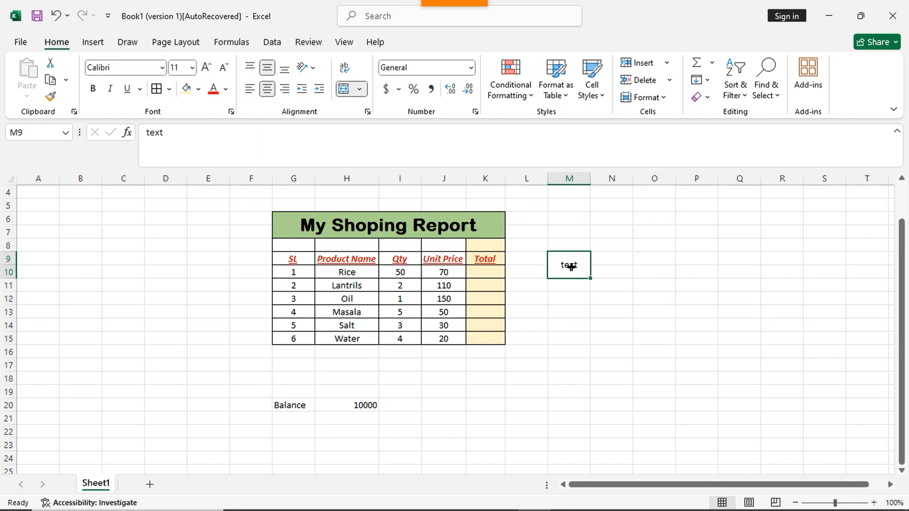
left_click(250, 67)
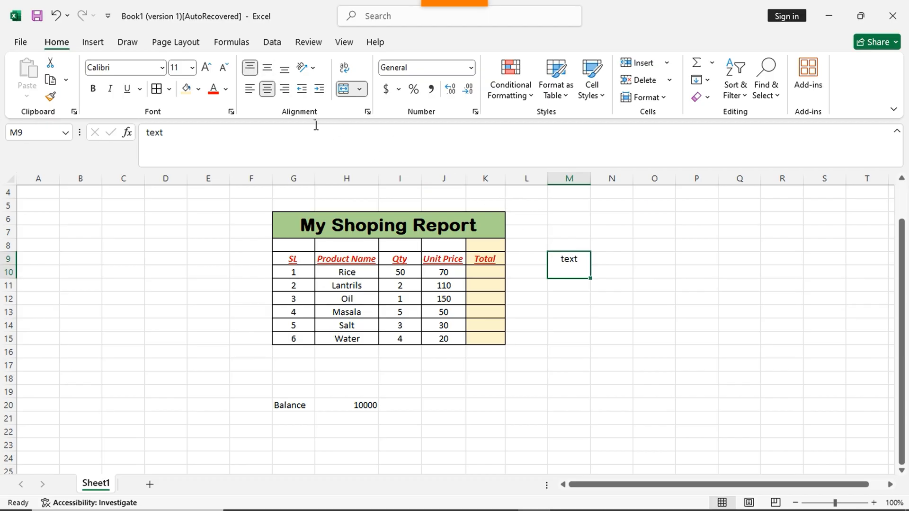
left_click(265, 71)
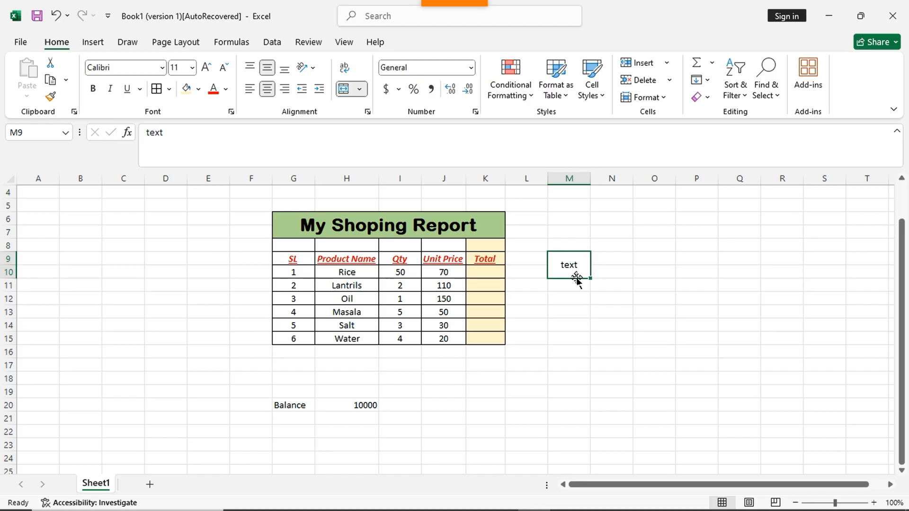
left_click(646, 269)
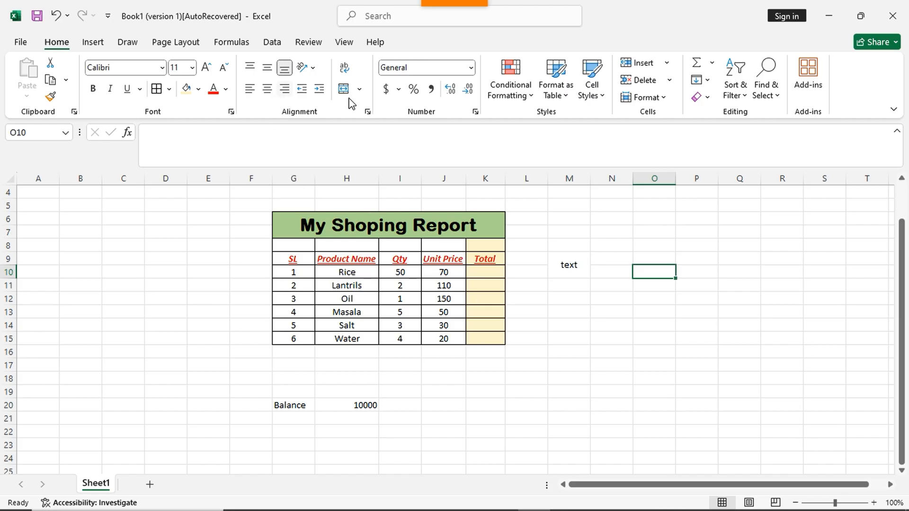
Step: Angle the text in merged cell M9 counterclockwise
left_click(314, 72)
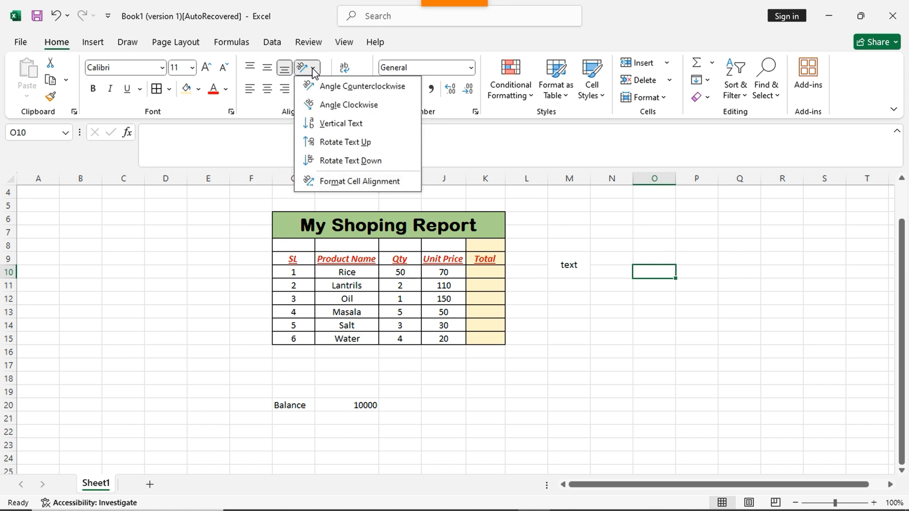
left_click(313, 72)
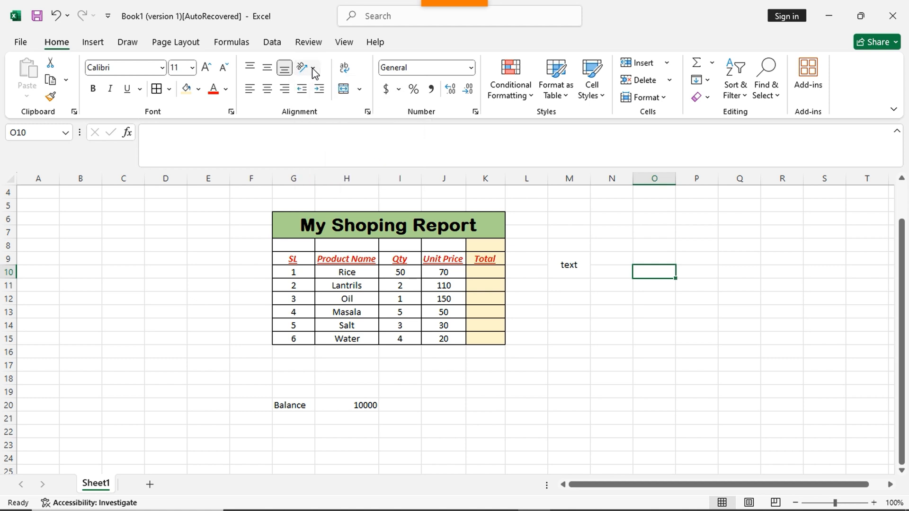
left_click(568, 266)
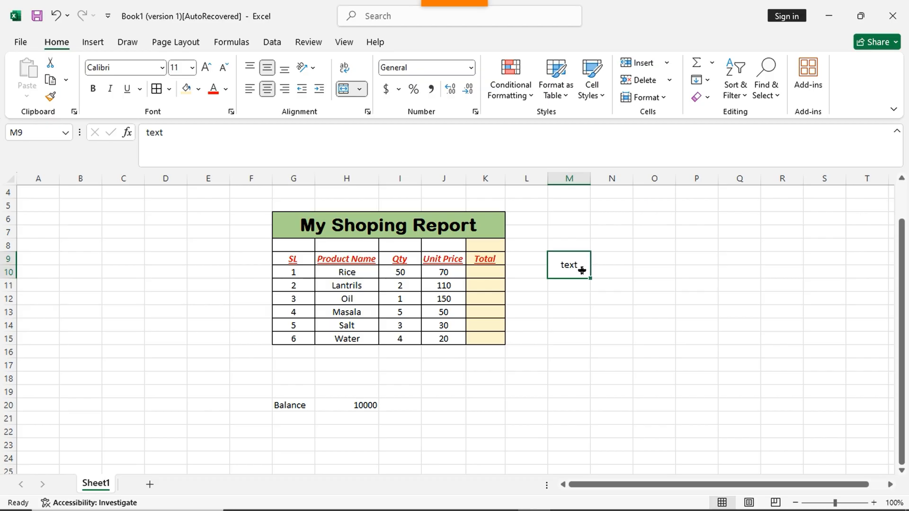
left_click(311, 69)
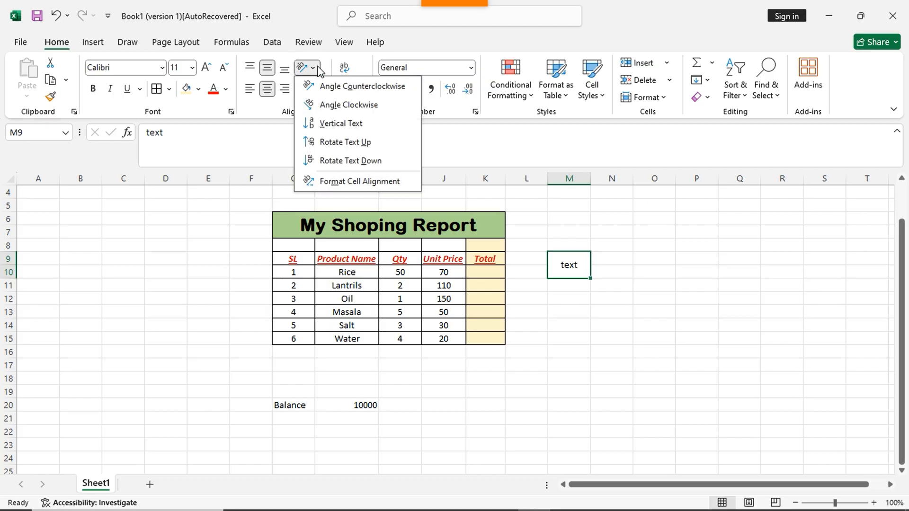
left_click(326, 104)
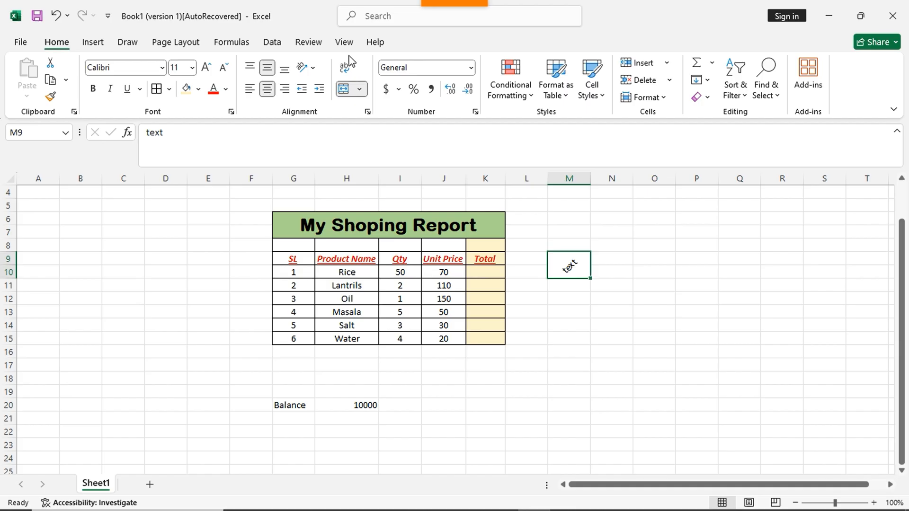
Step: Try the clockwise angle on the text in merged cell M9 and return it to the counterclockwise angle
left_click(306, 68)
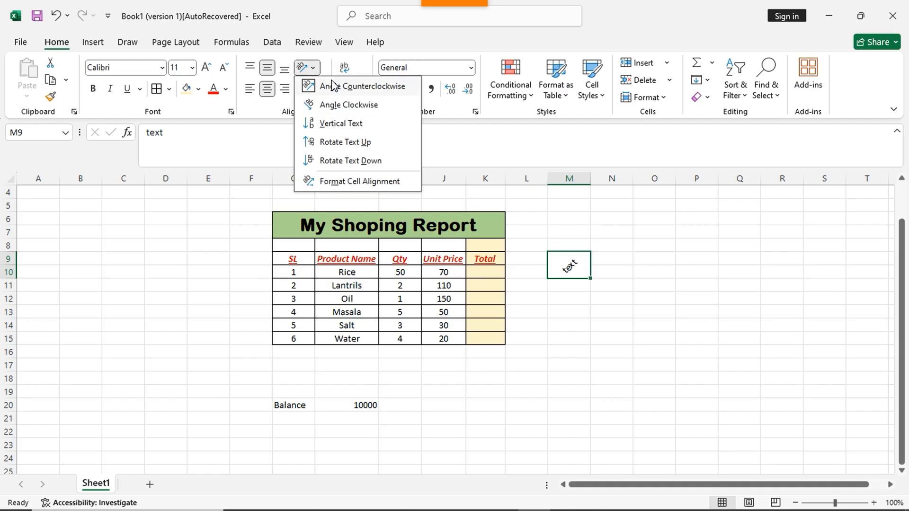
left_click(349, 105)
left_click(315, 68)
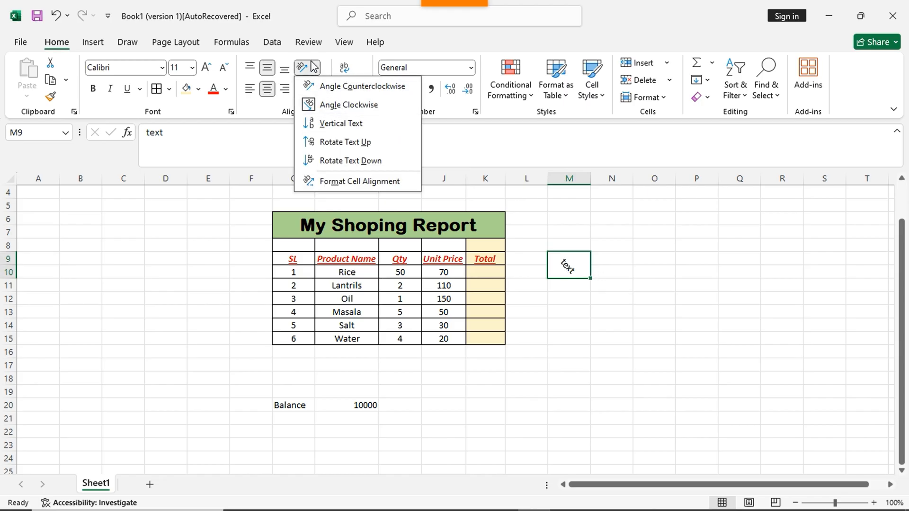
left_click(612, 205)
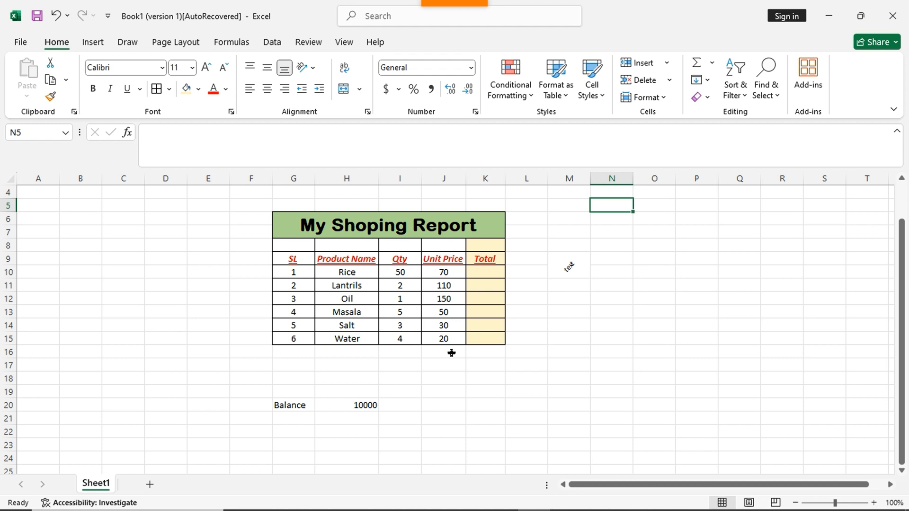
Step: Copy the report title "My Shoping Report" and paste only its values into cell M12
left_click(322, 225)
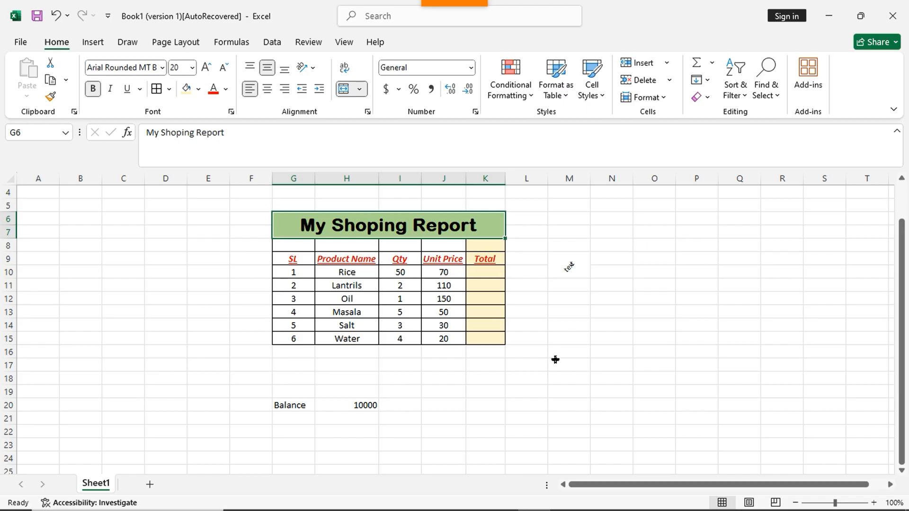
left_click(564, 298)
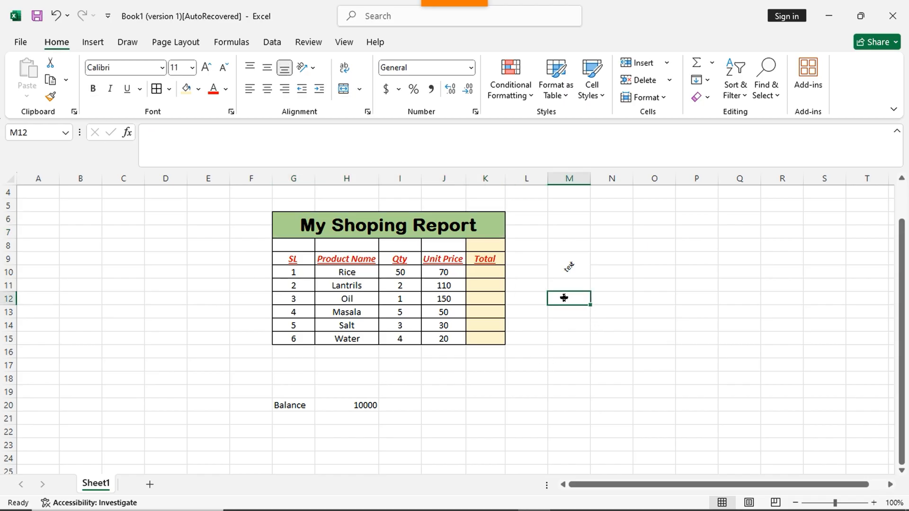
left_click(413, 221)
right_click(415, 223)
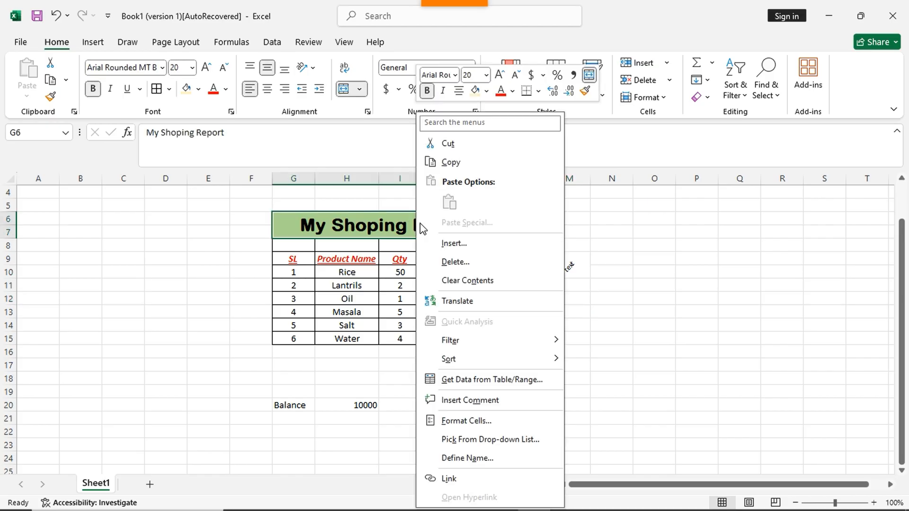
left_click(458, 163)
left_click(576, 298)
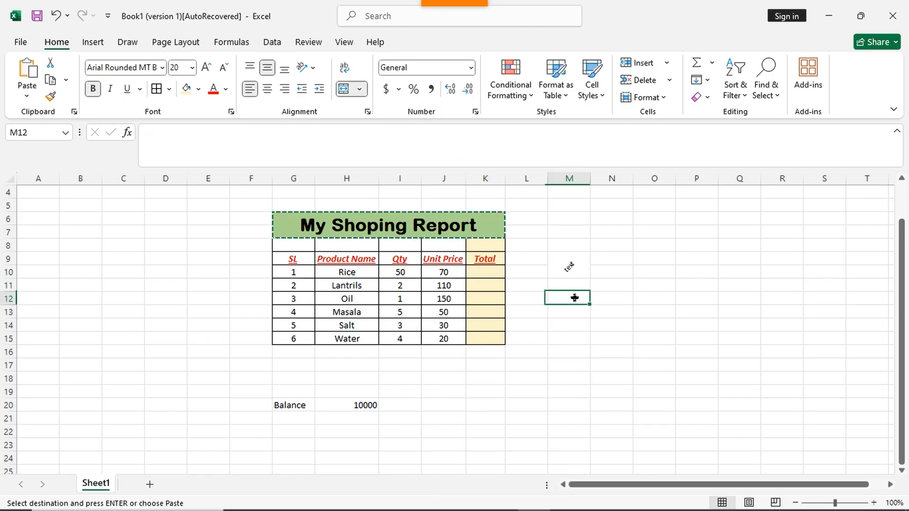
right_click(578, 300)
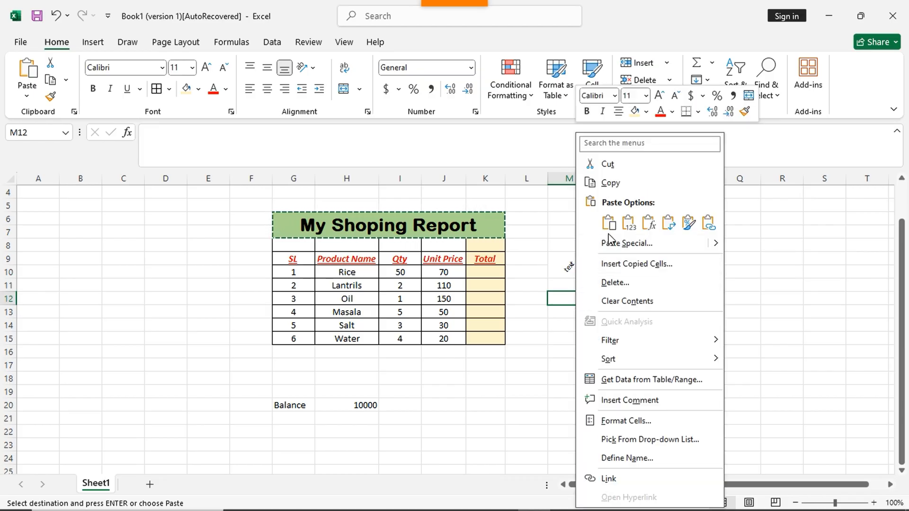
left_click(628, 224)
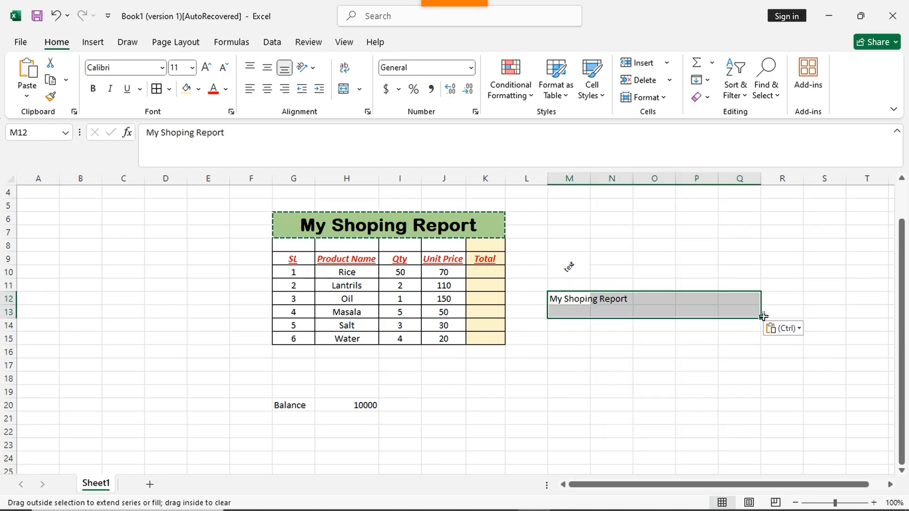
left_click(734, 269)
Step: Merge and center the pasted title across M12:O13 and set its vertical alignment to middle
left_click(580, 300)
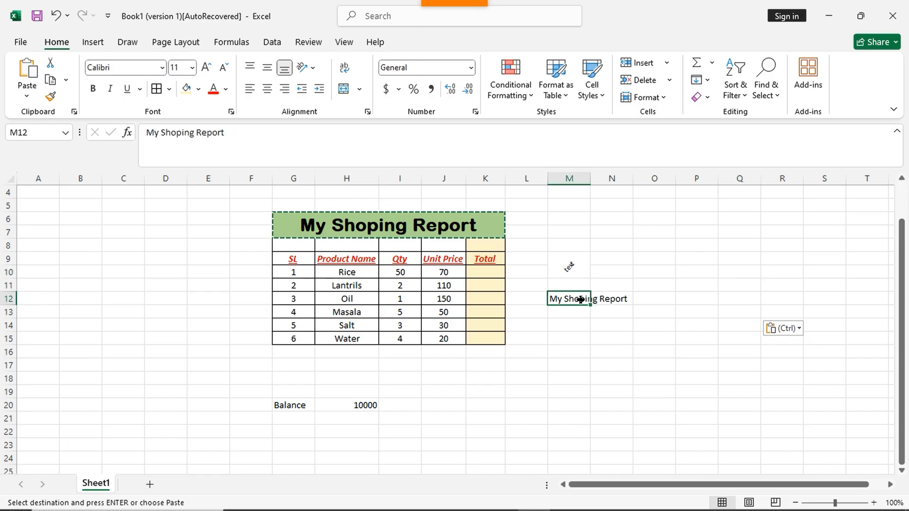
left_click(605, 297)
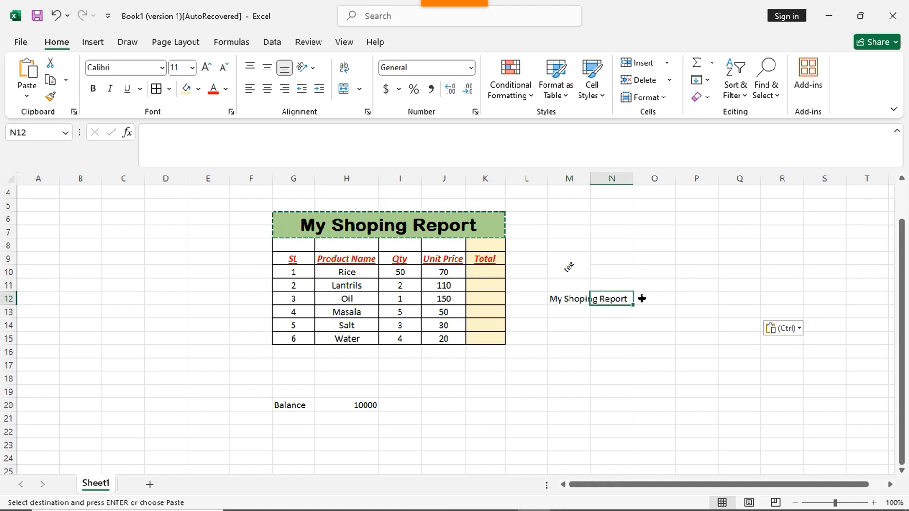
left_click(642, 299)
left_click(644, 326)
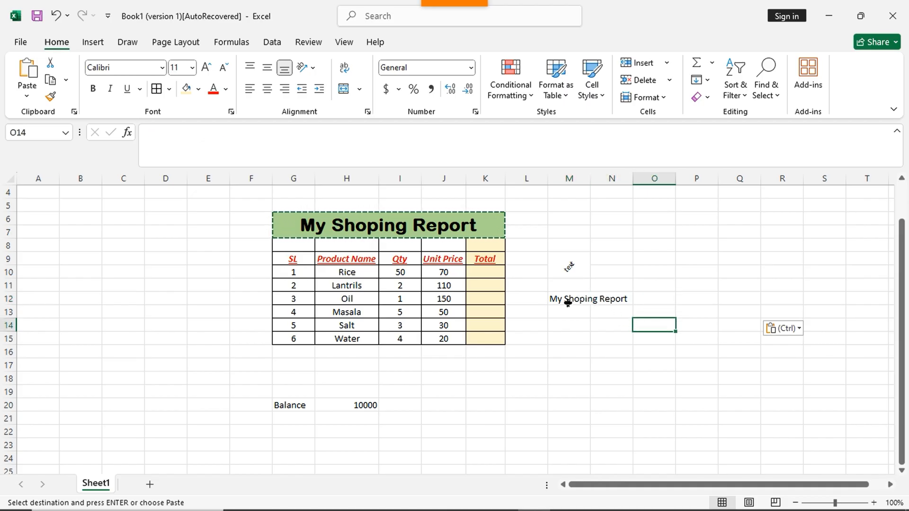
left_click_drag(557, 299, 656, 314)
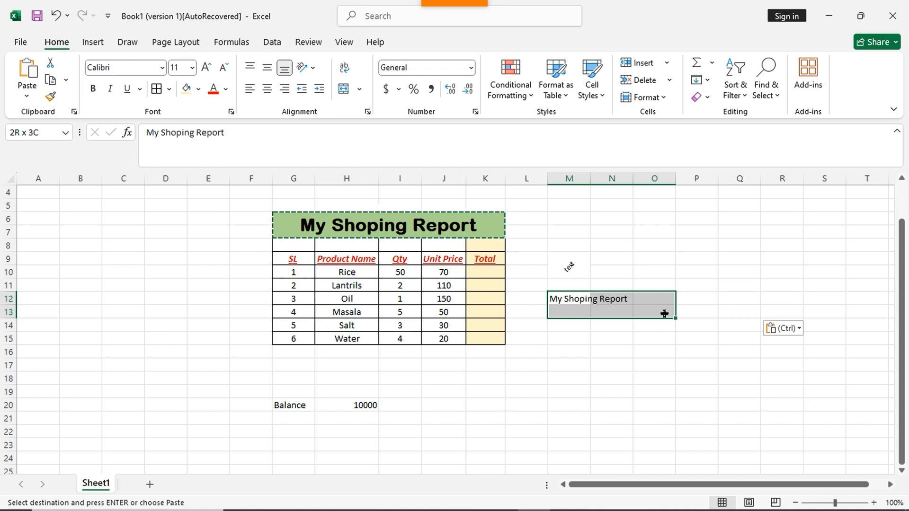
left_click_drag(664, 314, 664, 312)
left_click(362, 90)
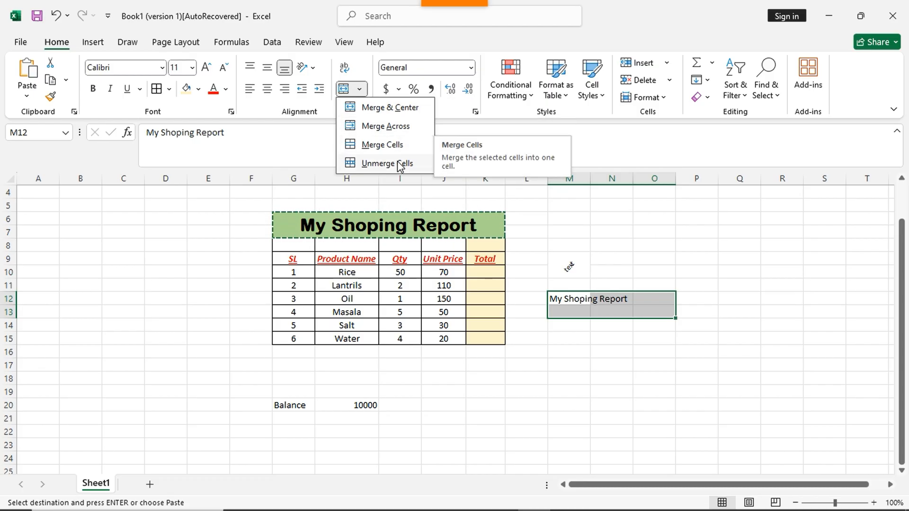
left_click(385, 111)
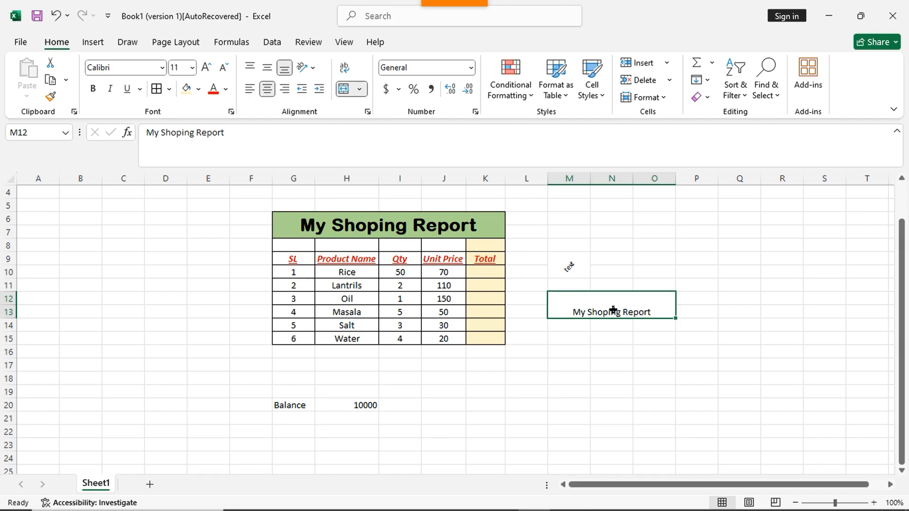
left_click(268, 68)
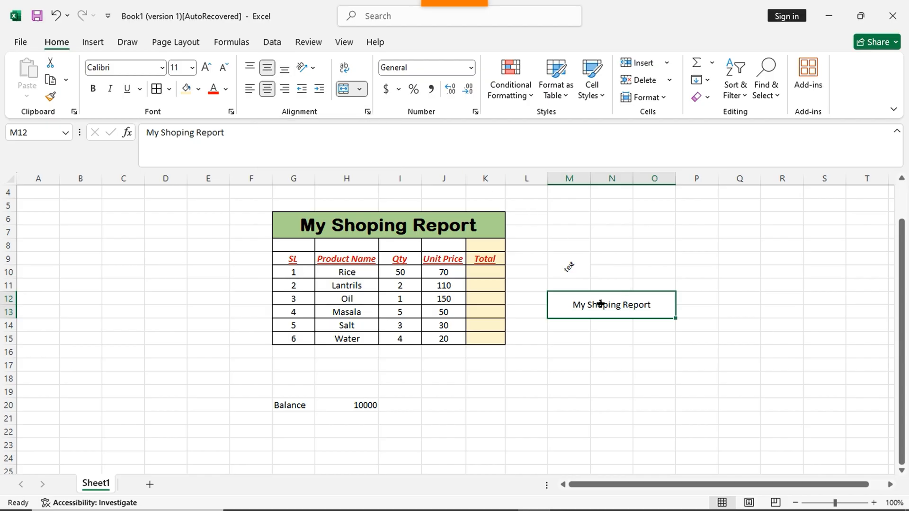
left_click(680, 273)
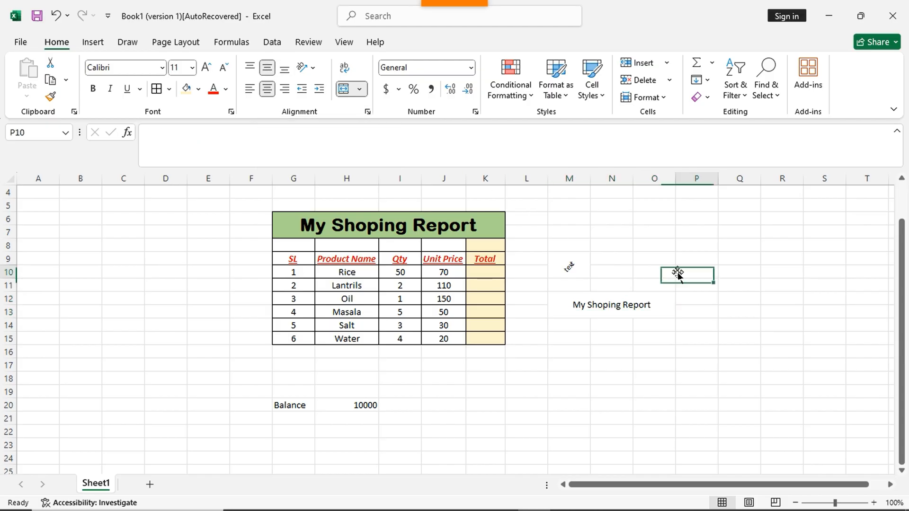
Step: Unmerge the cells M12:O13 that hold the pasted title
left_click(580, 297)
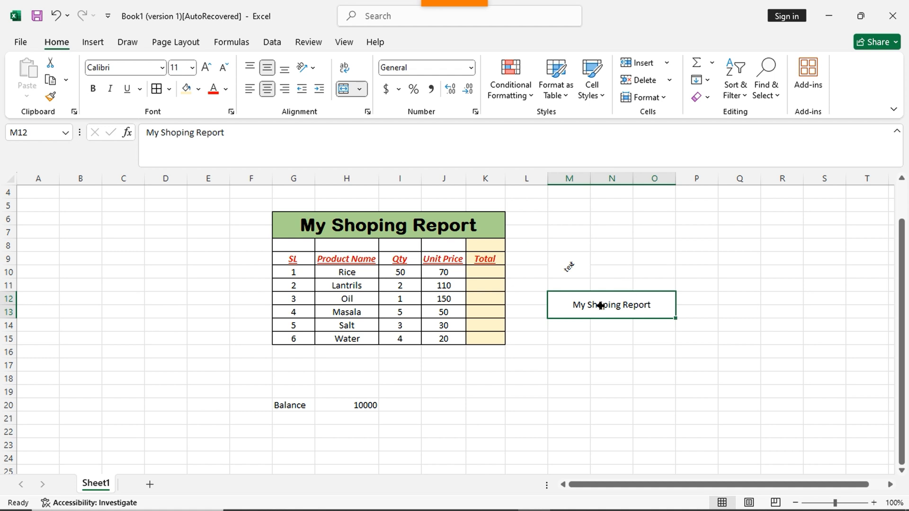
left_click(360, 89)
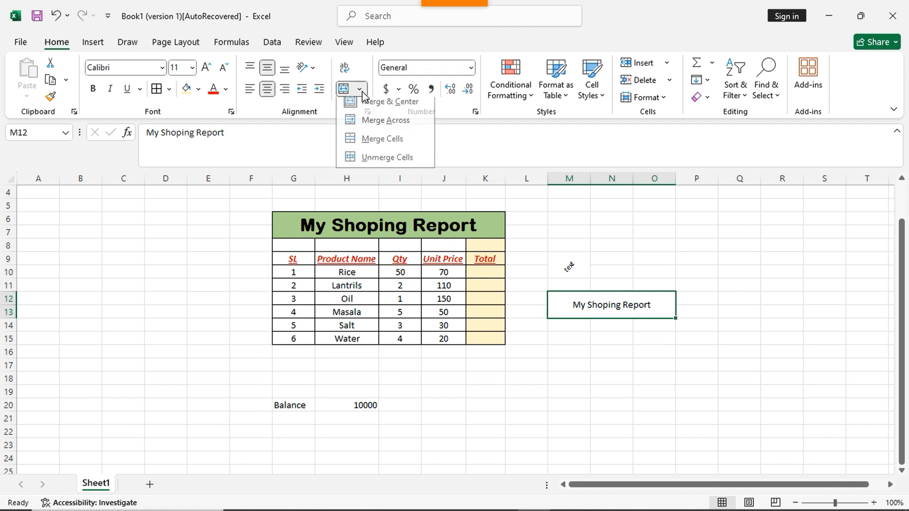
left_click(381, 164)
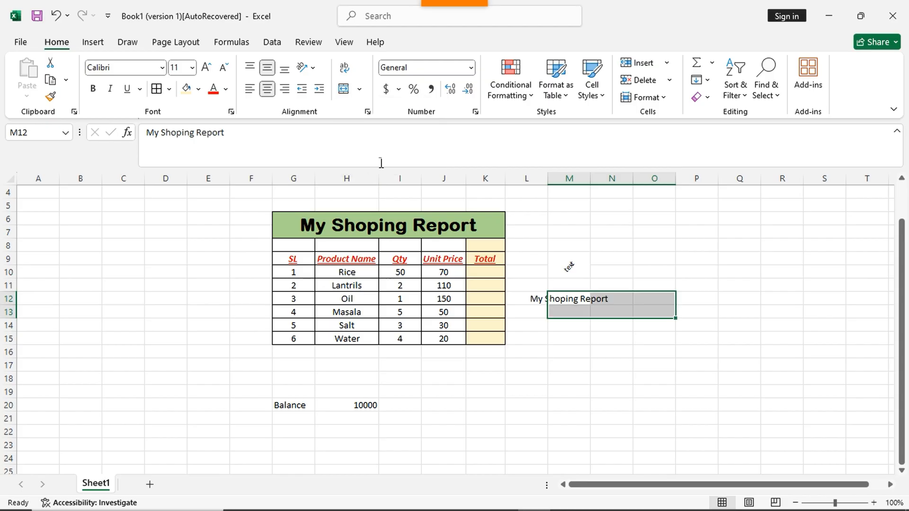
left_click(609, 272)
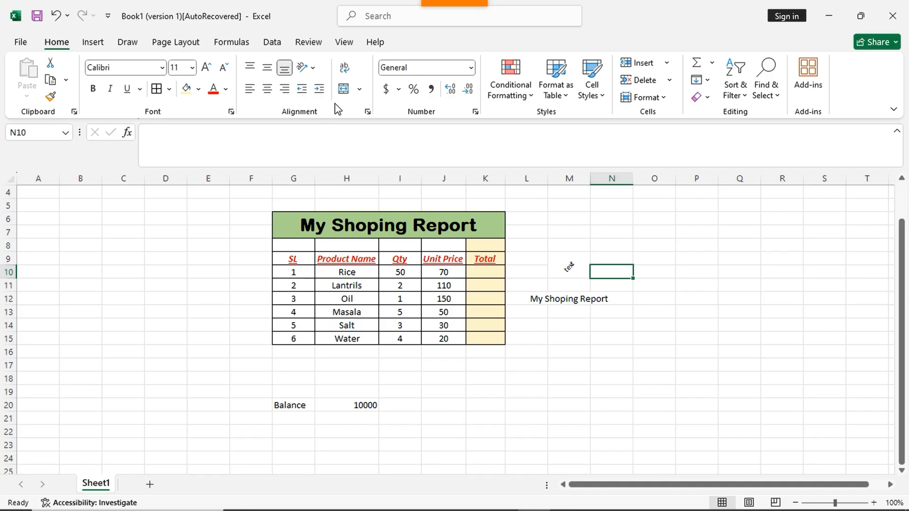
left_click(662, 310)
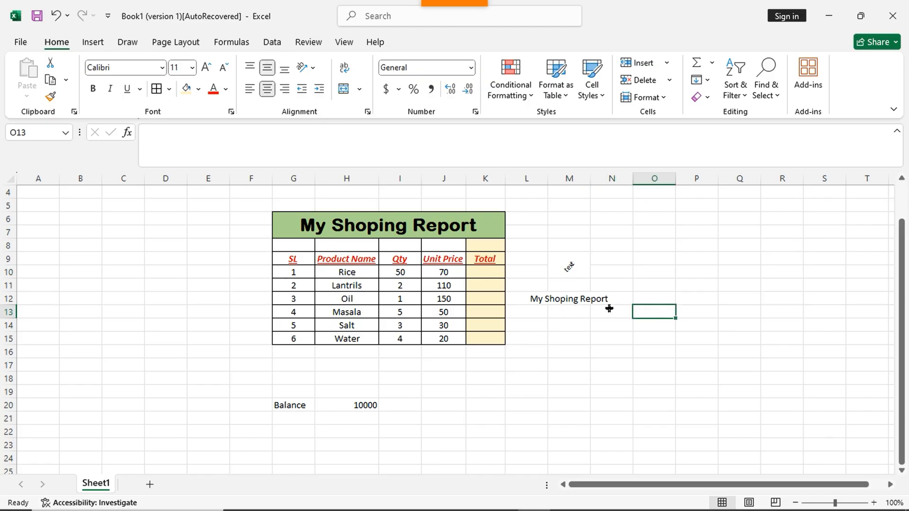
Step: Try wrapping the text of the pasted title in cell M12 and undo the wrap
left_click(577, 297)
left_click(542, 303)
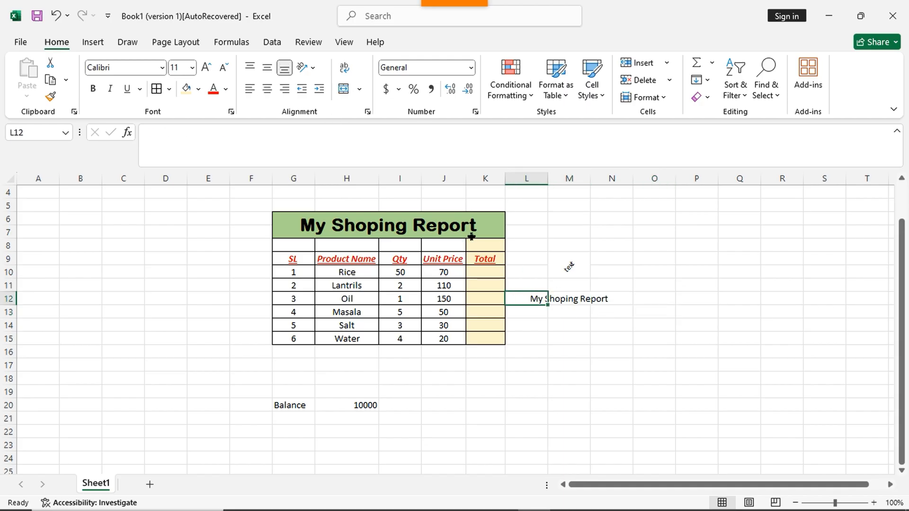
left_click(553, 298)
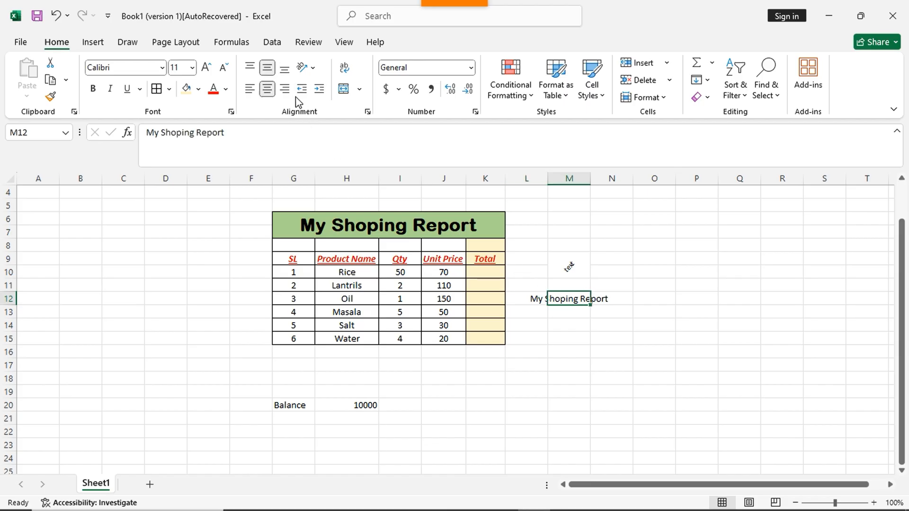
left_click(345, 71)
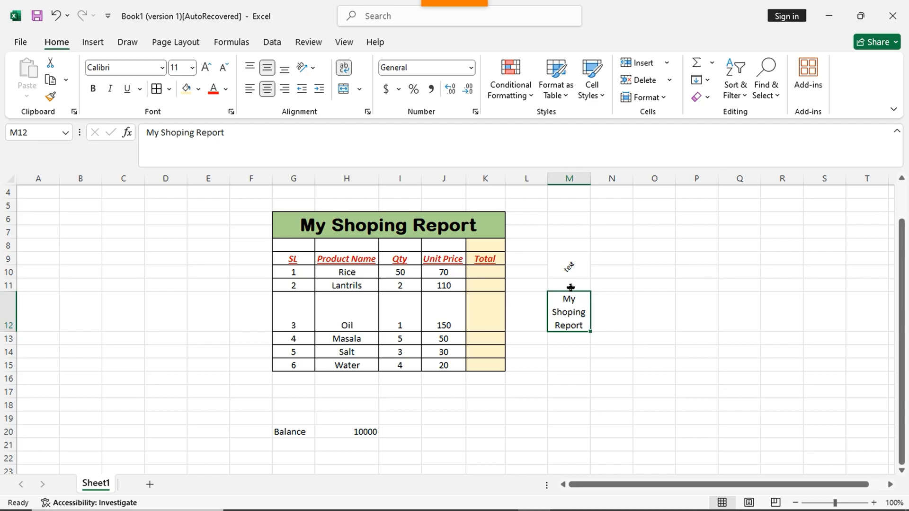
key("ctrl+z")
left_click(706, 286)
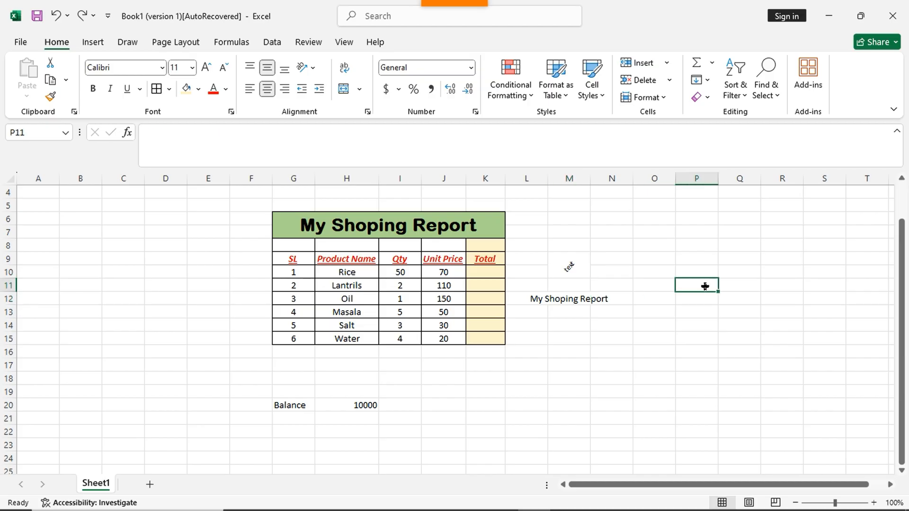
Step: Apply Wrap Text to M12 again, compare it with the neighbouring cells, and undo the wrapping
left_click(574, 303)
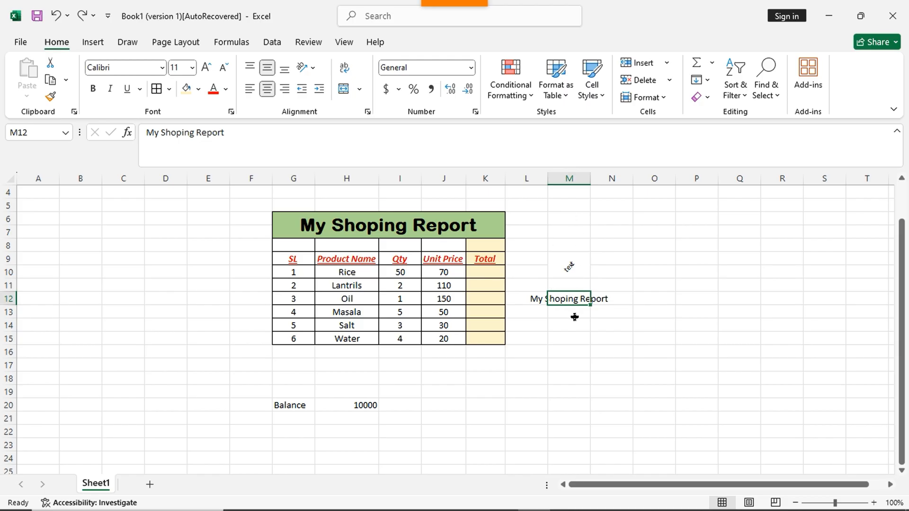
left_click(348, 75)
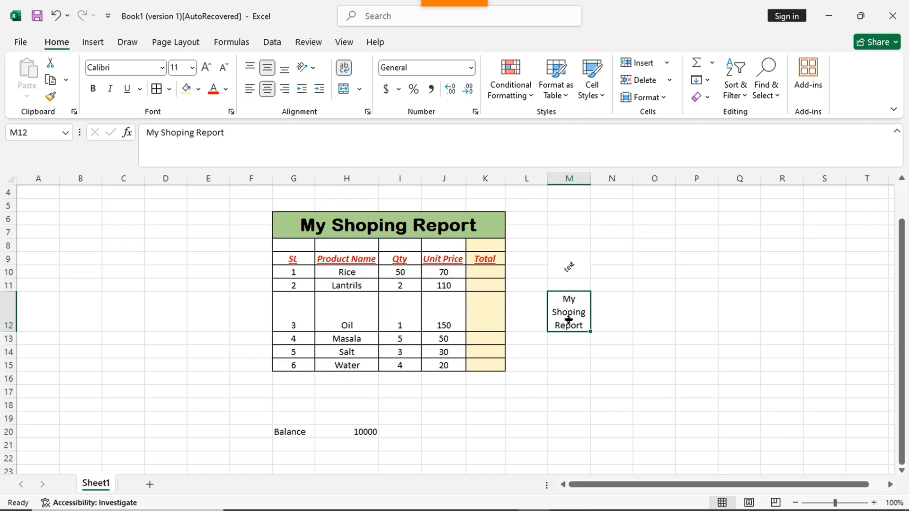
left_click(607, 303)
left_click(539, 307)
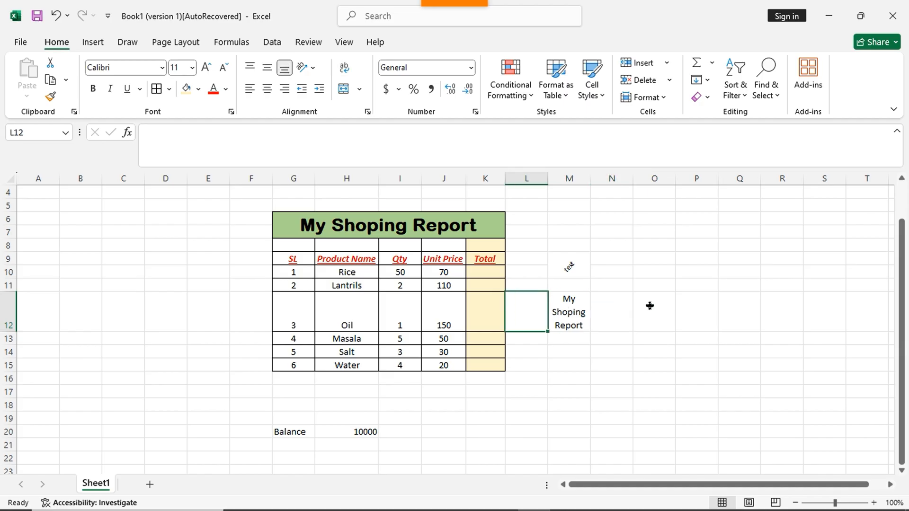
left_click(620, 325)
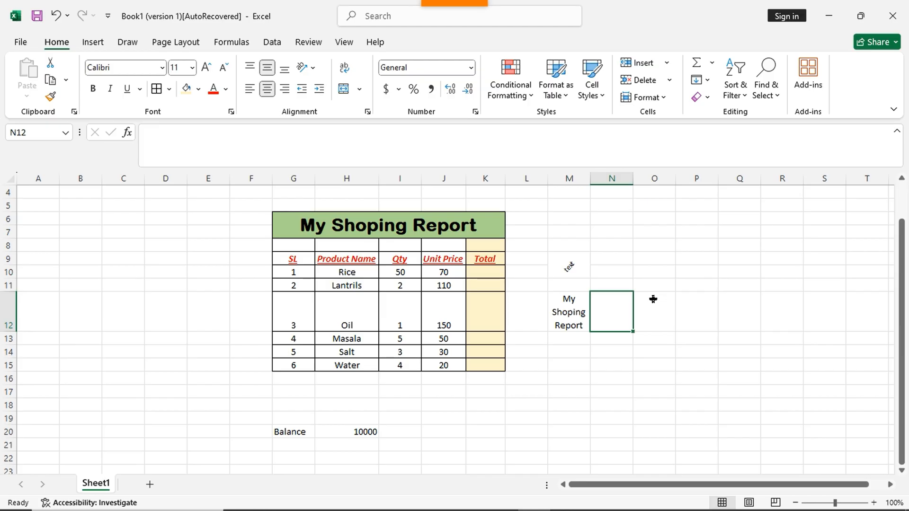
left_click(570, 261)
left_click(567, 376)
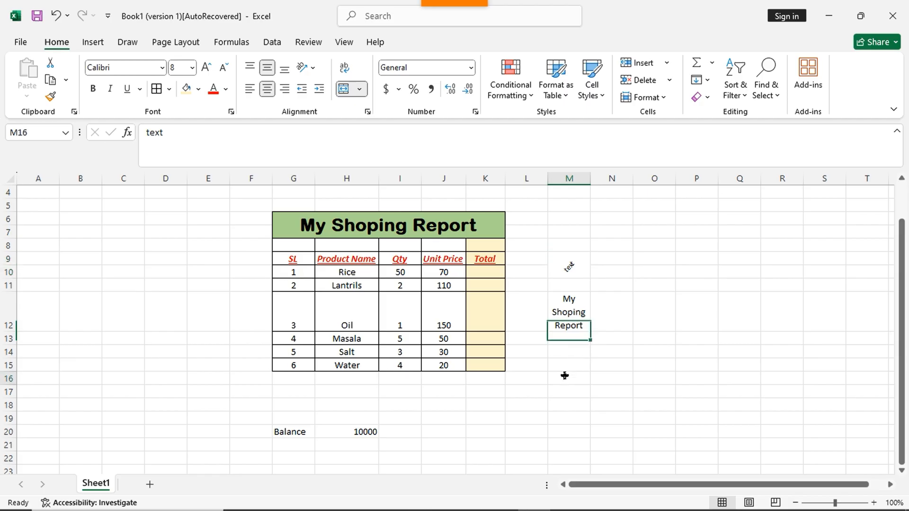
left_click(610, 325)
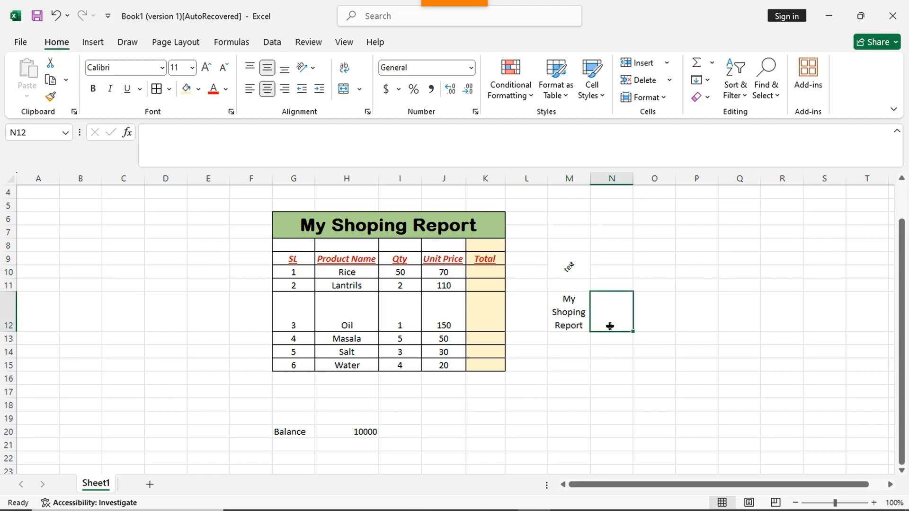
key("ctrl+z")
left_click(612, 232)
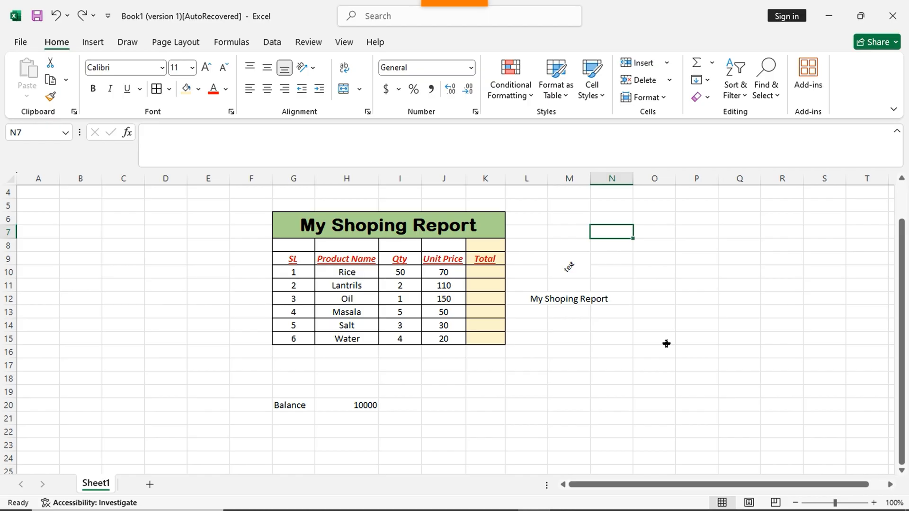
Step: Calculate the Rice total in cell K10 with the formula =I10*J10
left_click(485, 272)
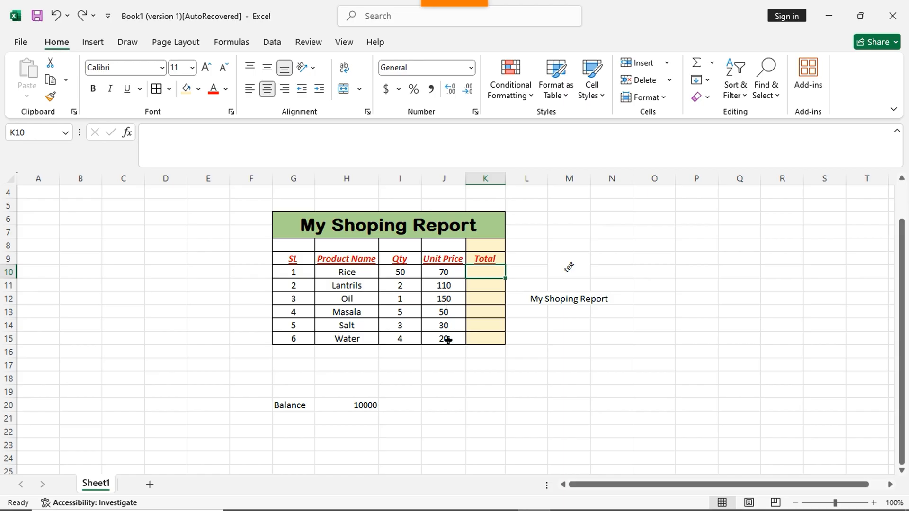
left_click(515, 275)
left_click(491, 273)
type("=")
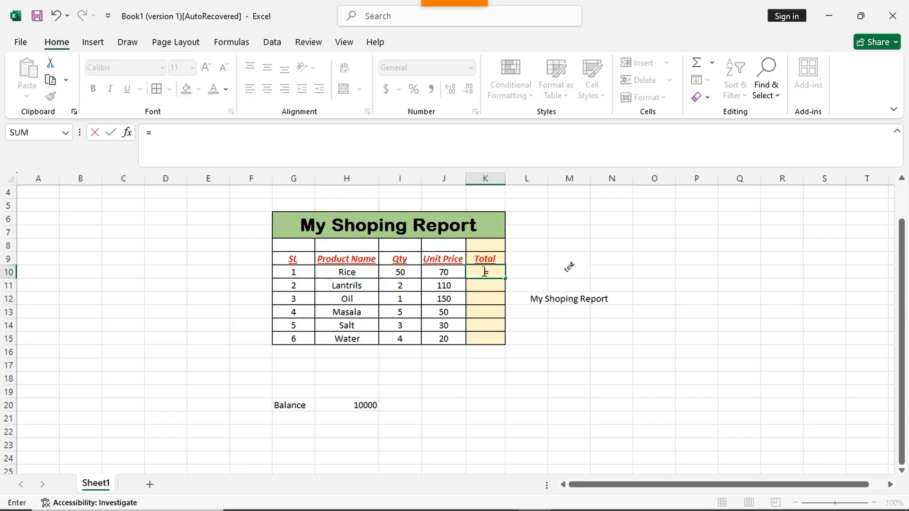
left_click(404, 272)
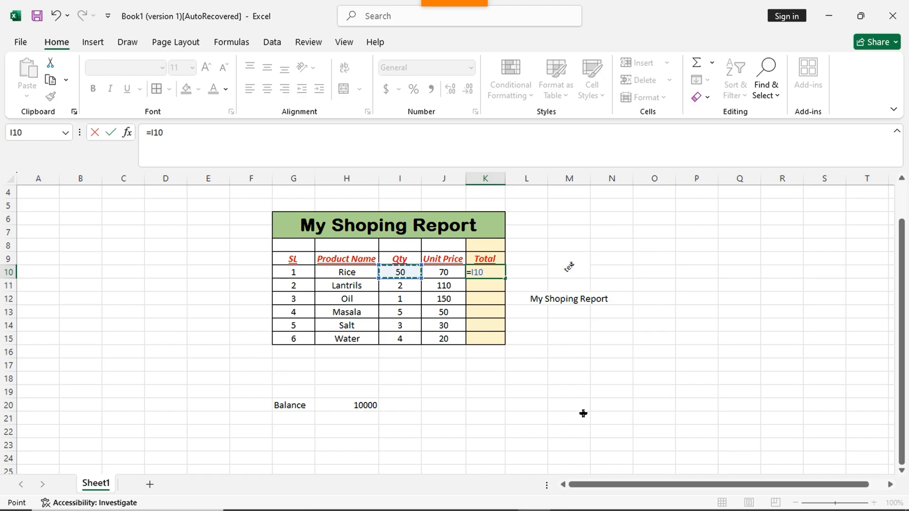
type("*")
left_click(444, 271)
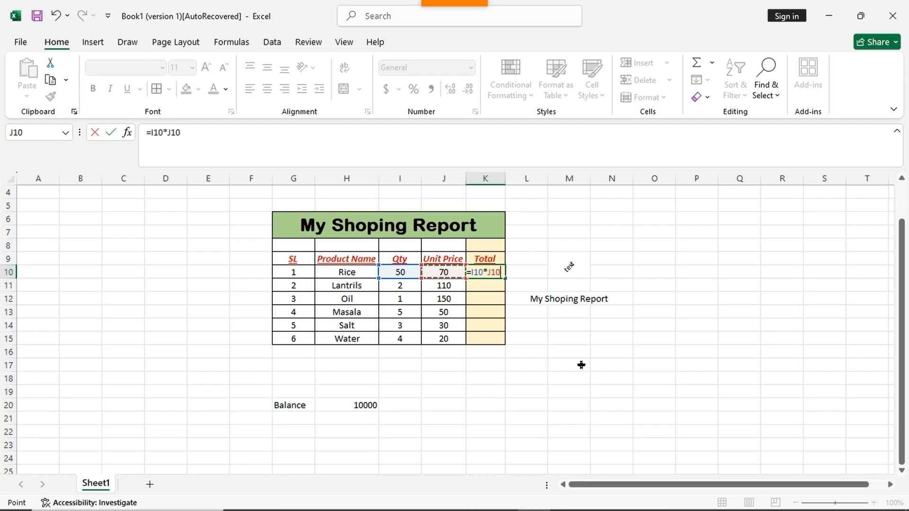
key("Return")
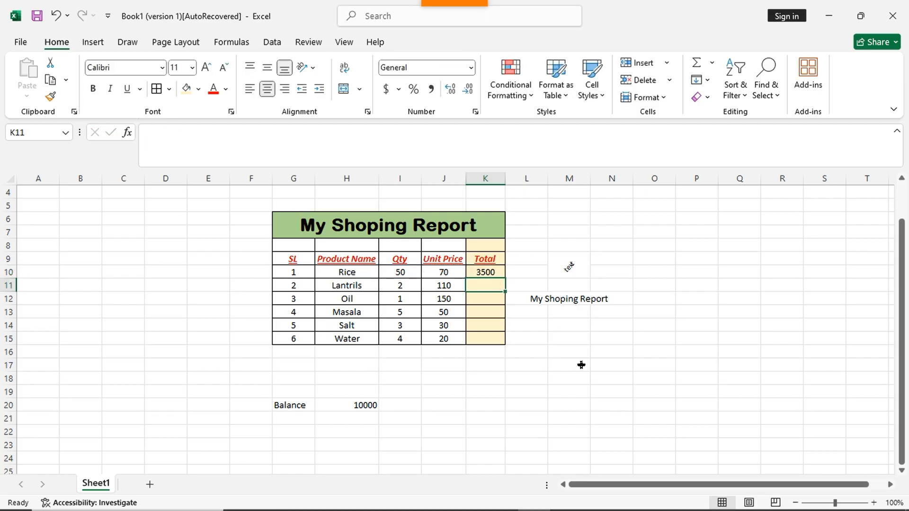
Step: Fill the K10 formula down the Total column through K15
left_click(493, 271)
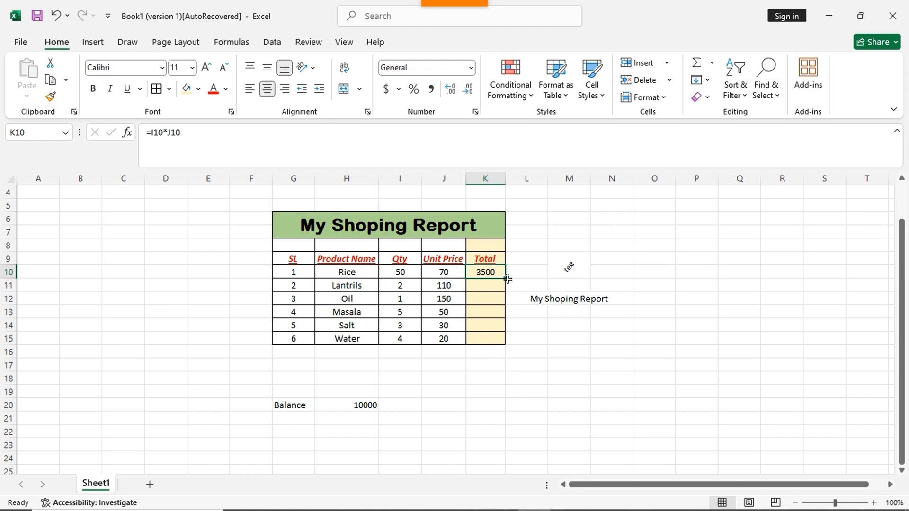
left_click_drag(507, 278, 507, 346)
left_click(585, 367)
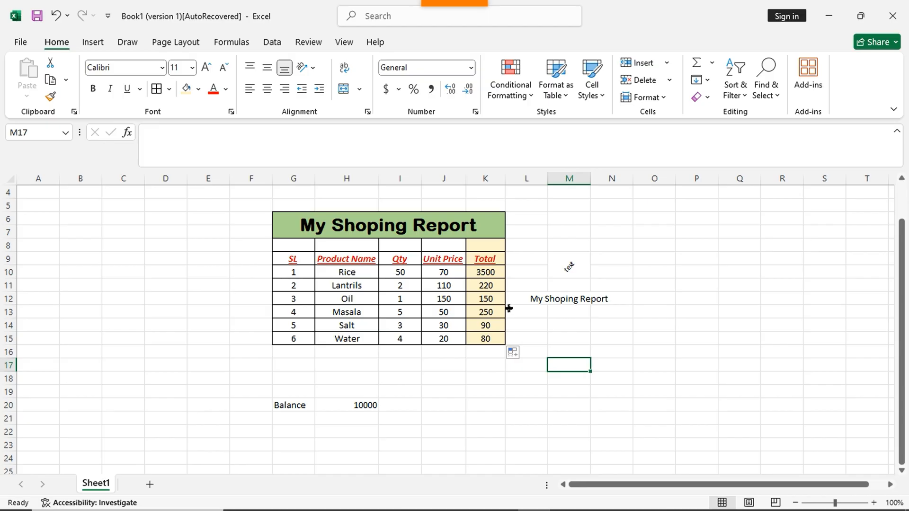
left_click(567, 388)
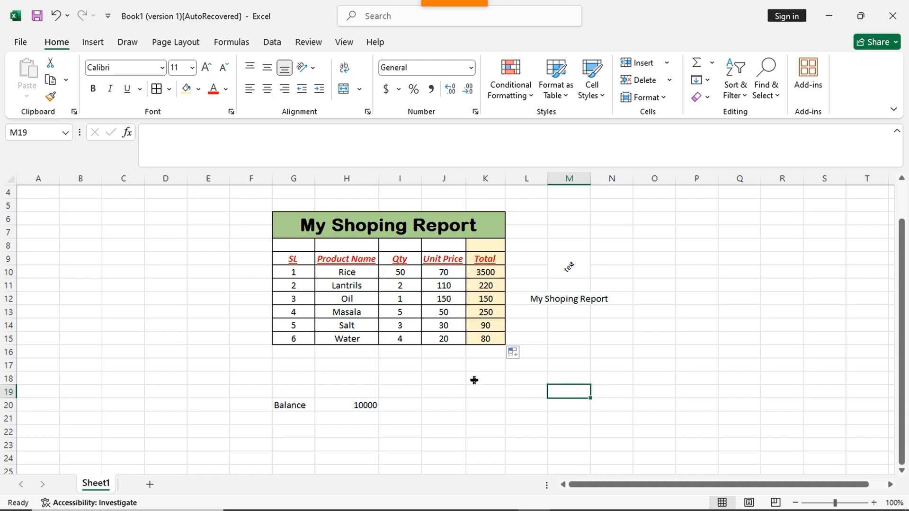
Step: Enter the label "Total" in cell J16, below the Unit Price column
left_click(451, 354)
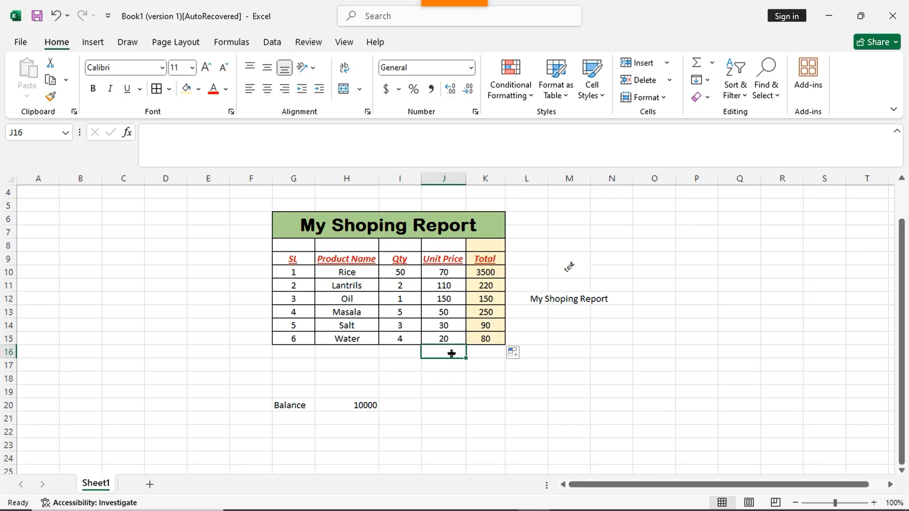
type("Total")
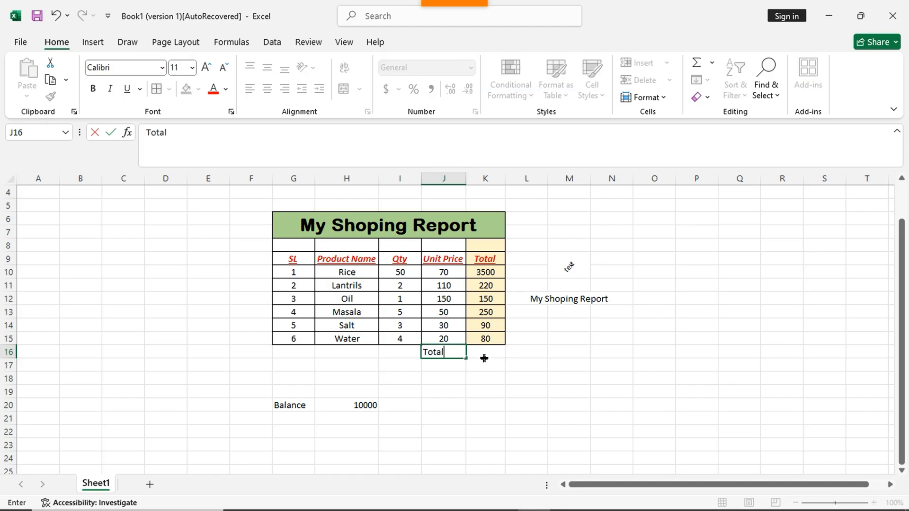
left_click(483, 357)
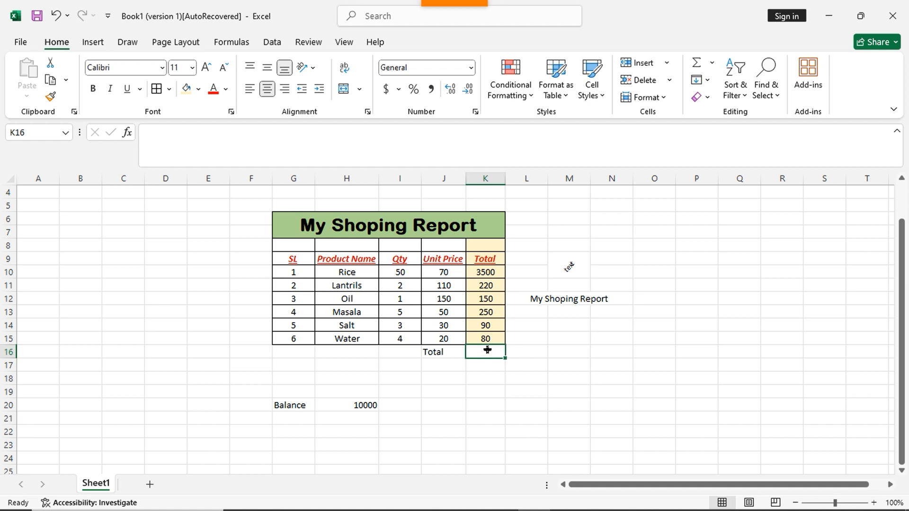
Step: Add up the product totals in cell K16 with the formula =K10+K11+K12+K13+K14+K15
type("=")
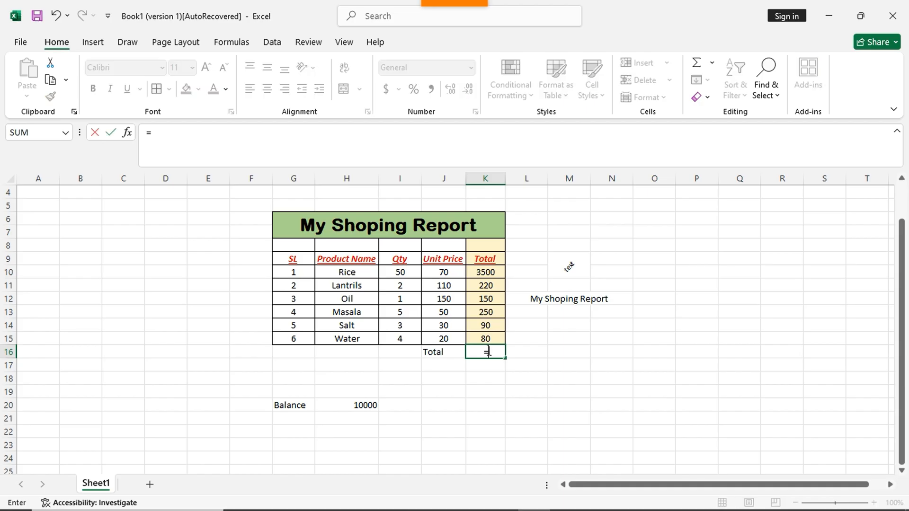
left_click(491, 273)
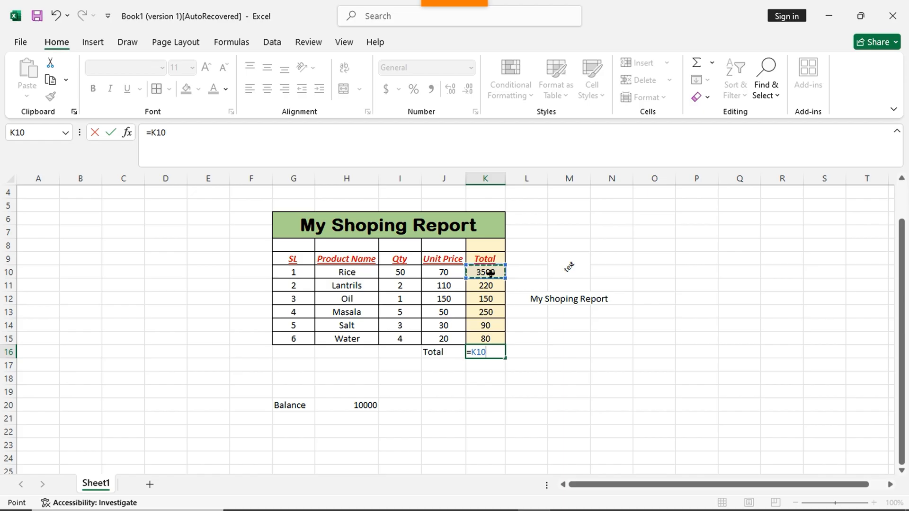
type("+")
left_click(484, 285)
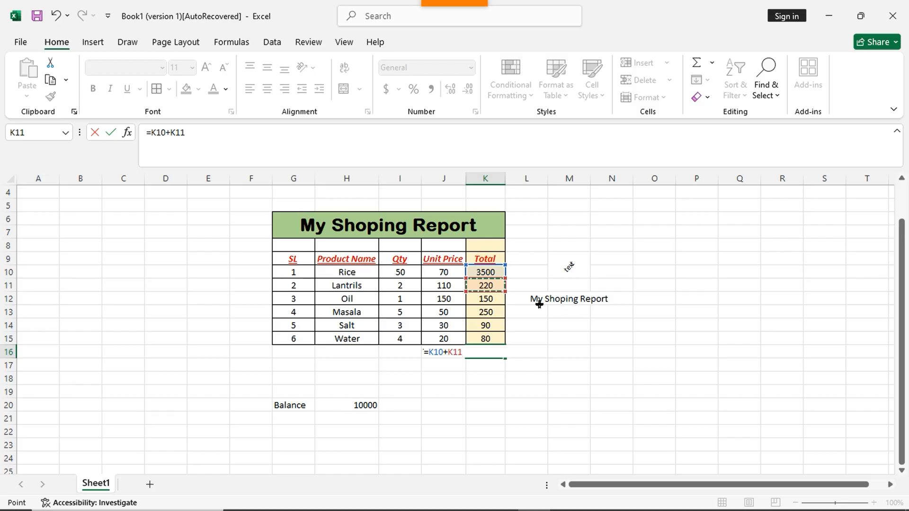
type("+")
left_click(490, 299)
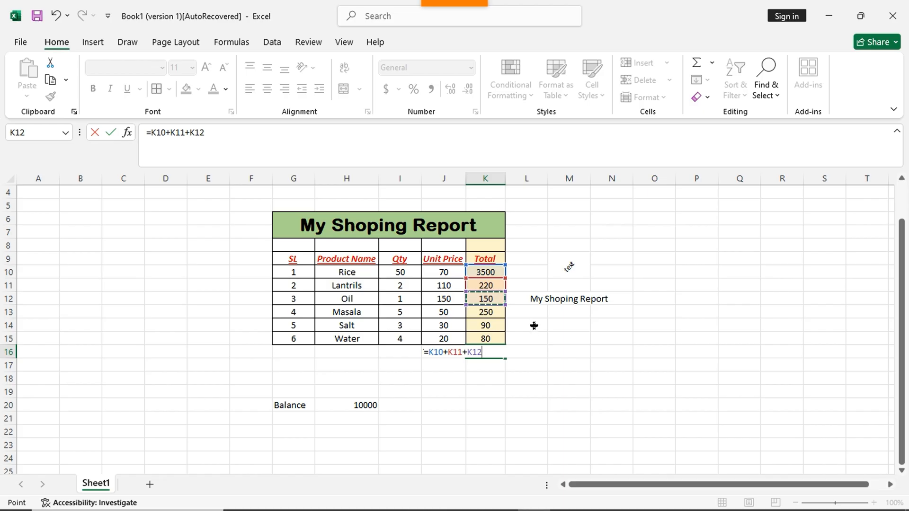
type("+")
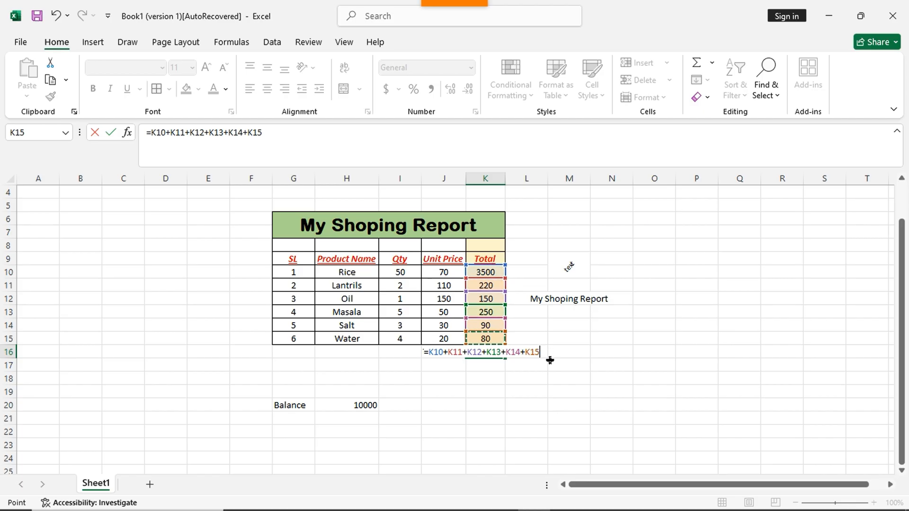
key("Return")
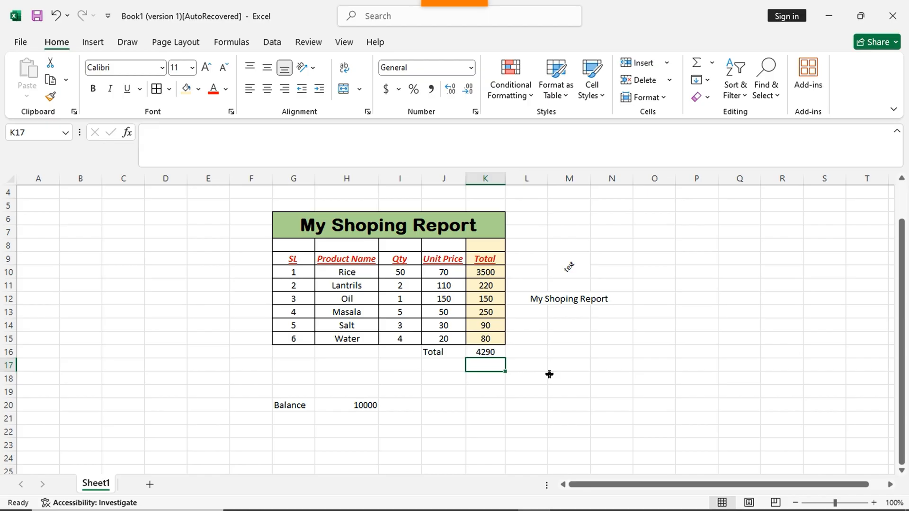
Step: Undo the cell-by-cell addition formula in K16
key("ctrl+z")
key("ctrl+z")
key("ctrl+z")
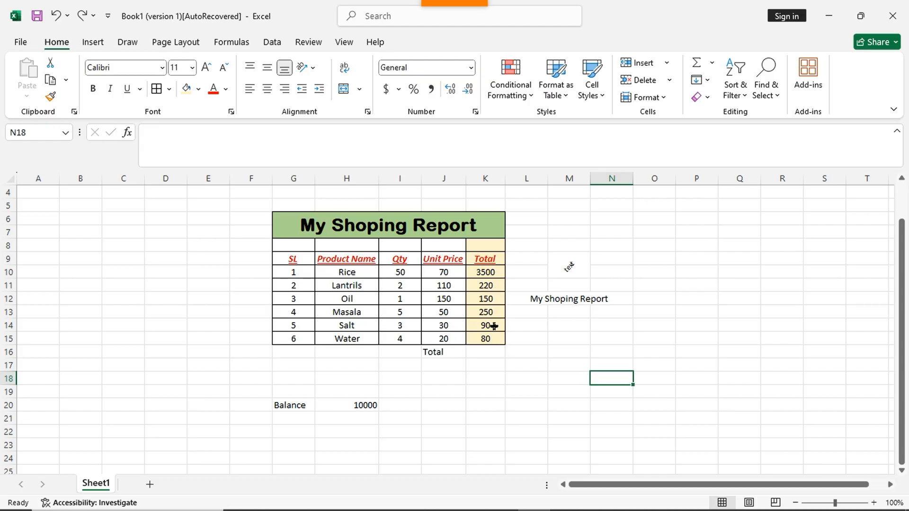
Step: Total the product amounts in cell K16 with the formula =SUM(K10:K15)
left_click(484, 353)
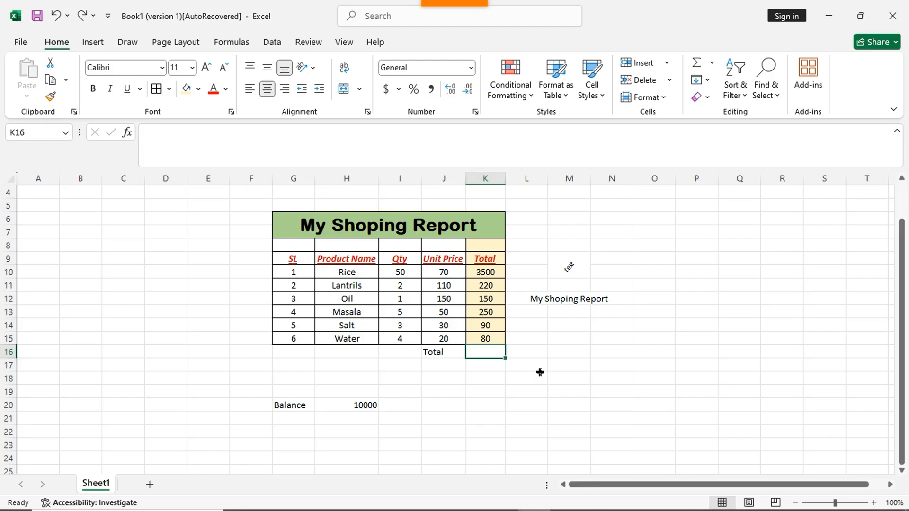
type("=")
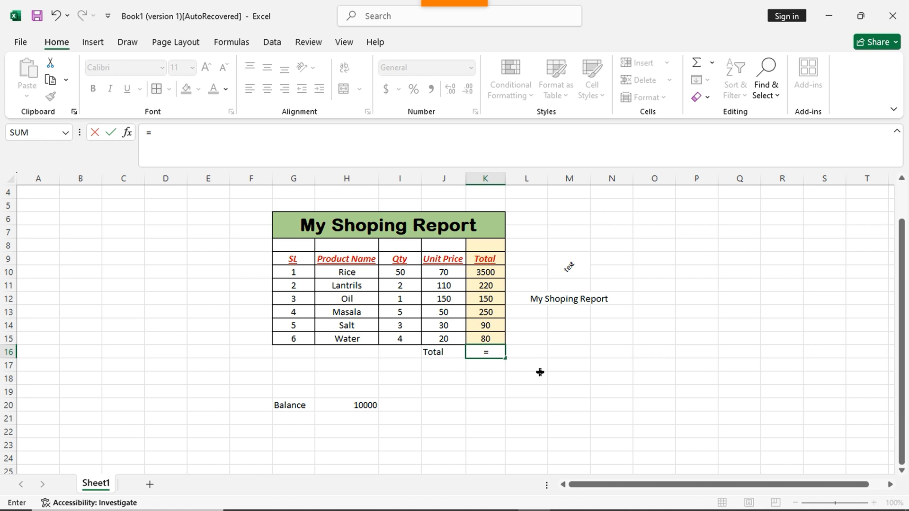
type("sum")
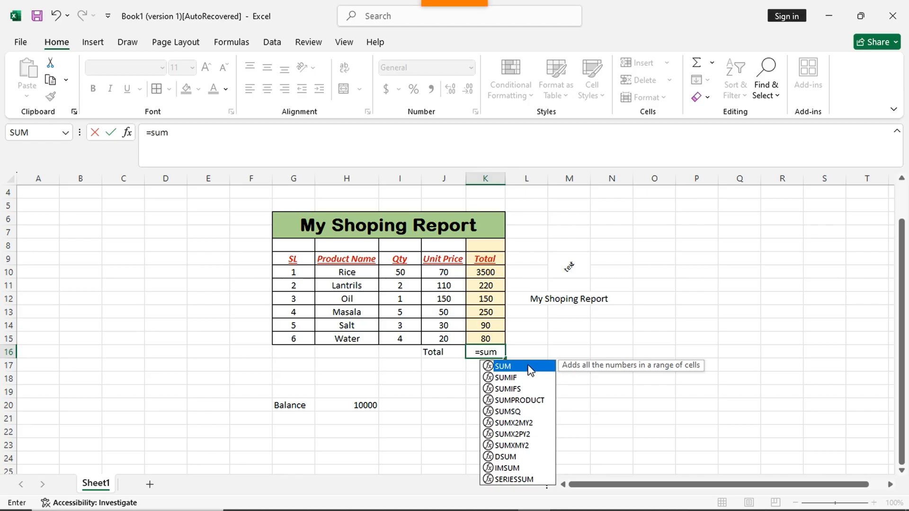
double_click(530, 369)
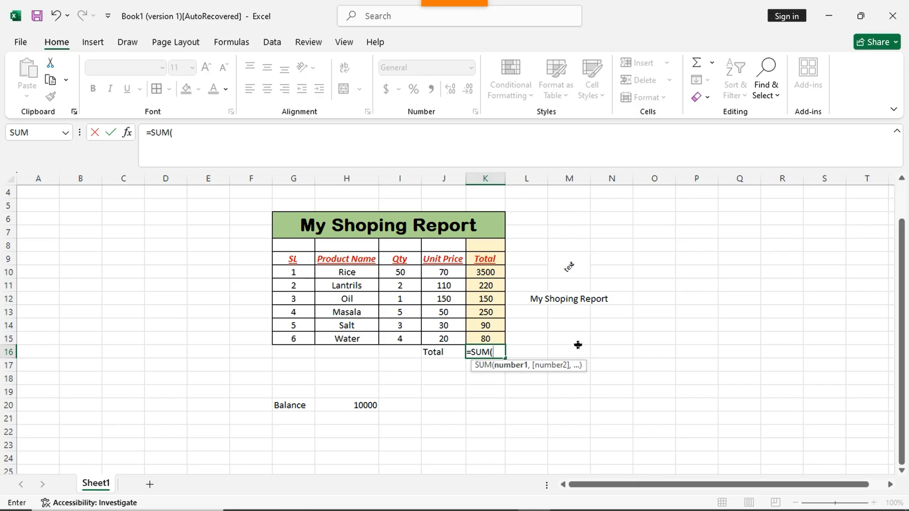
left_click_drag(487, 271, 494, 337)
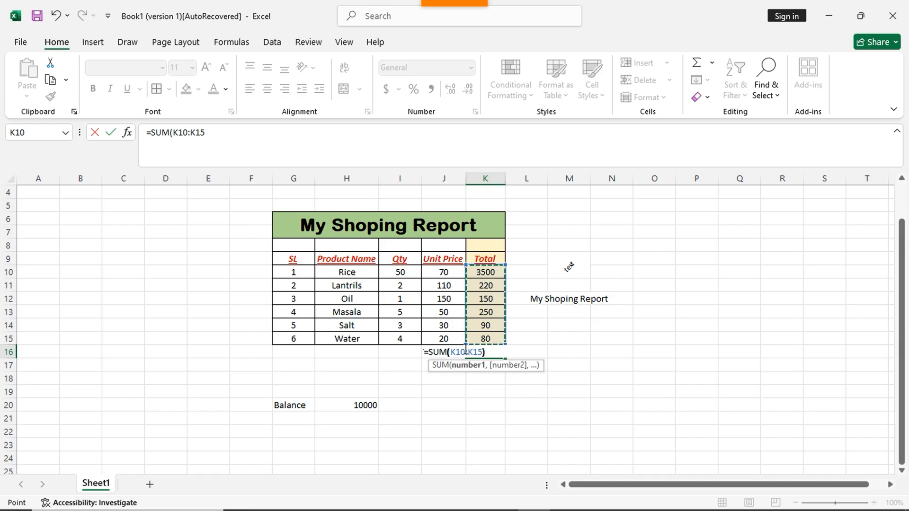
type(")")
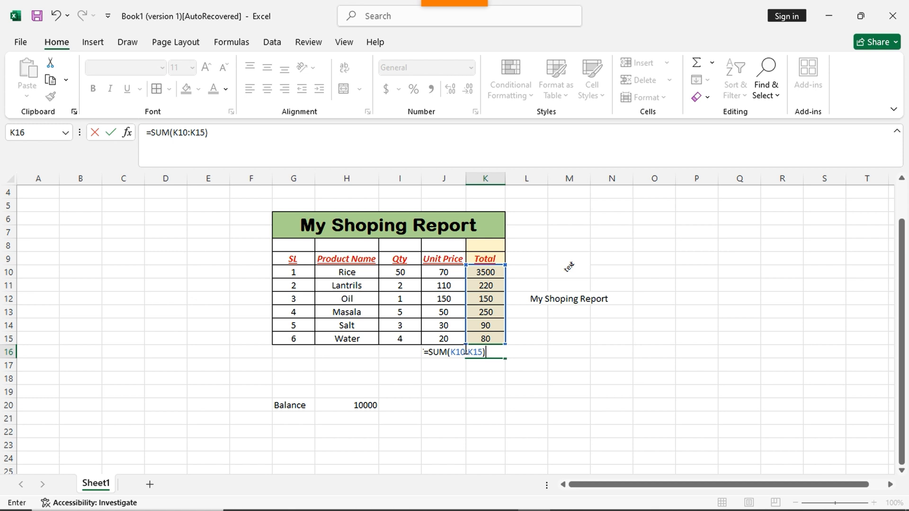
key("Return")
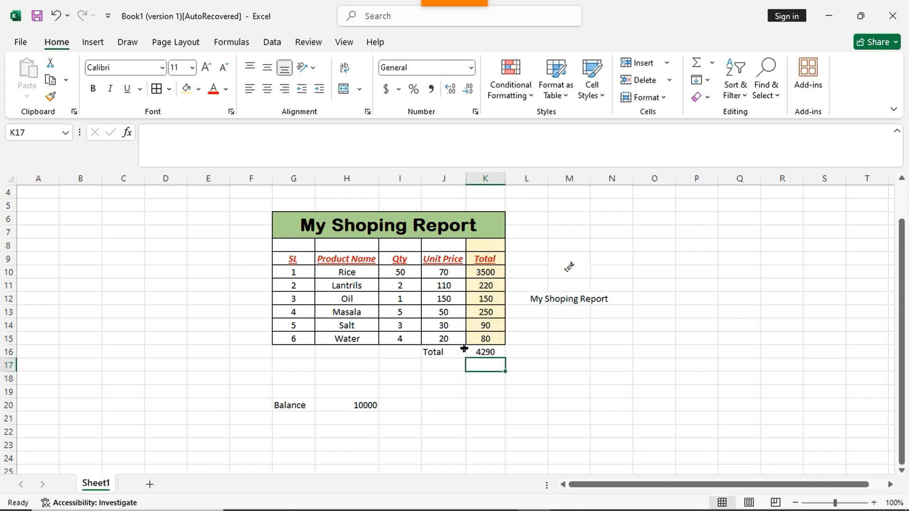
left_click(489, 353)
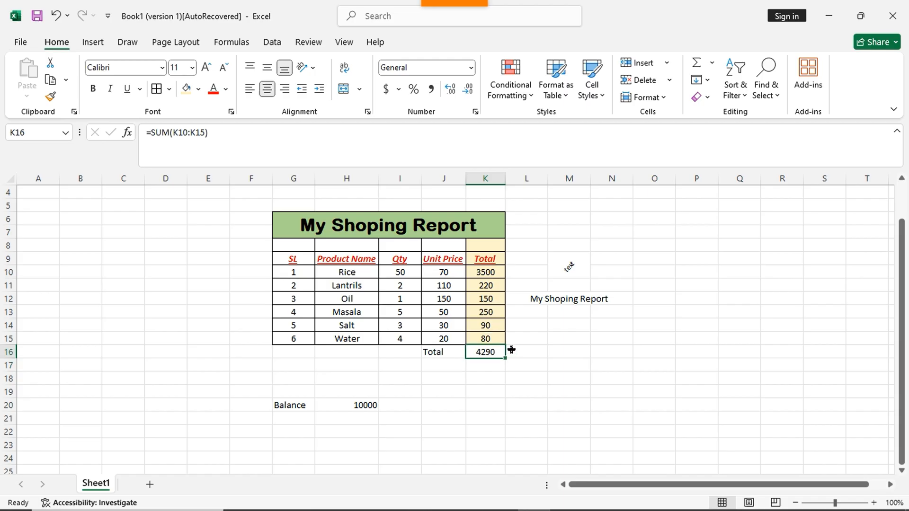
left_click(581, 369)
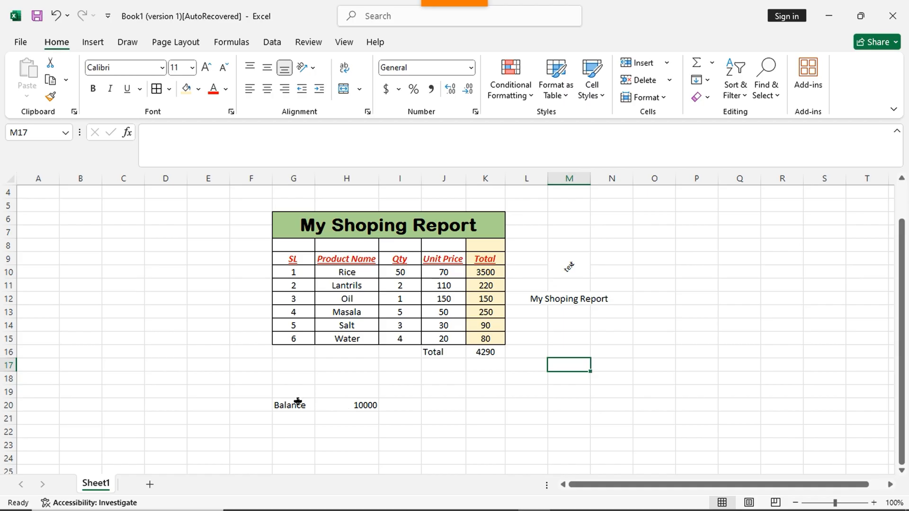
Step: Enter the spent amount 4290 in cell I20, beside the balance figure
left_click(351, 406)
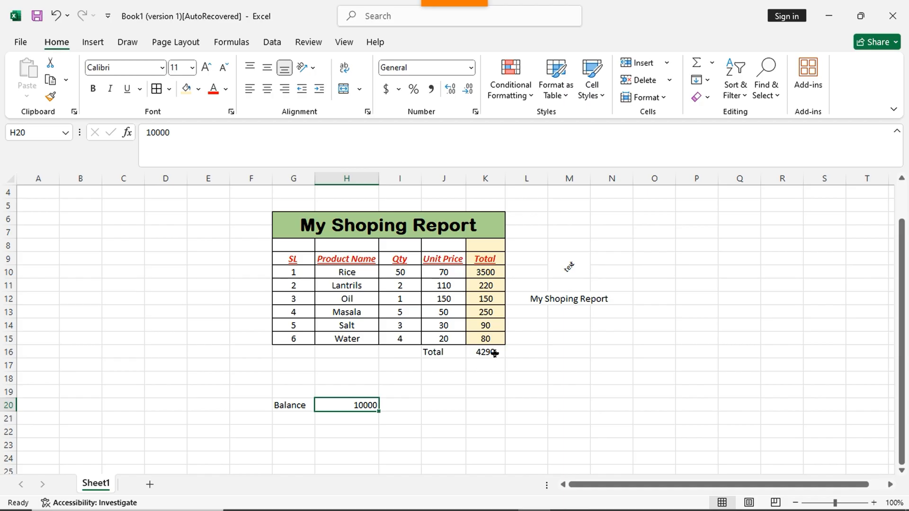
left_click(412, 405)
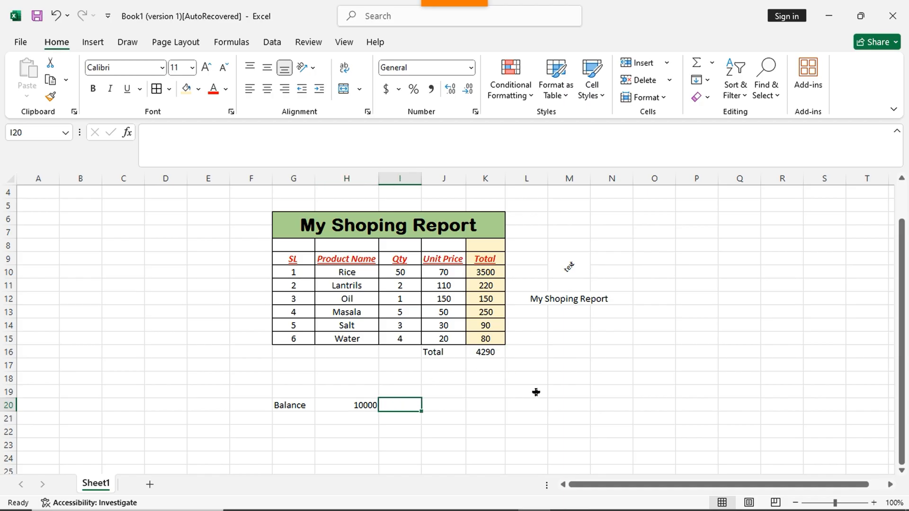
type("4290")
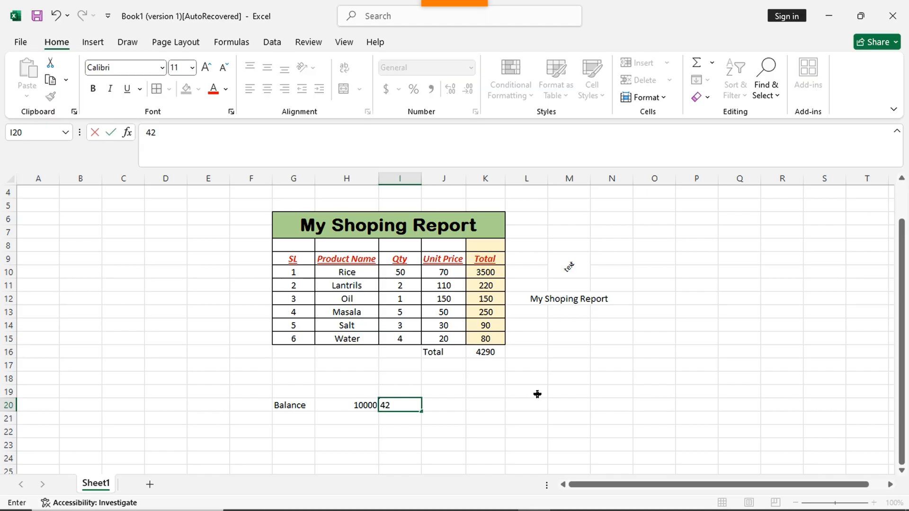
Step: Calculate the remaining balance in cell J20 with the formula =H20-I20
left_click(446, 404)
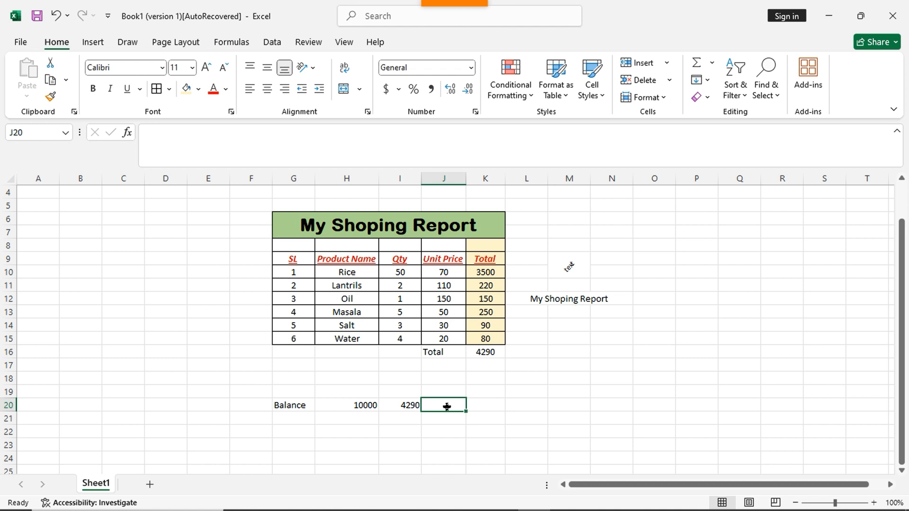
type("=")
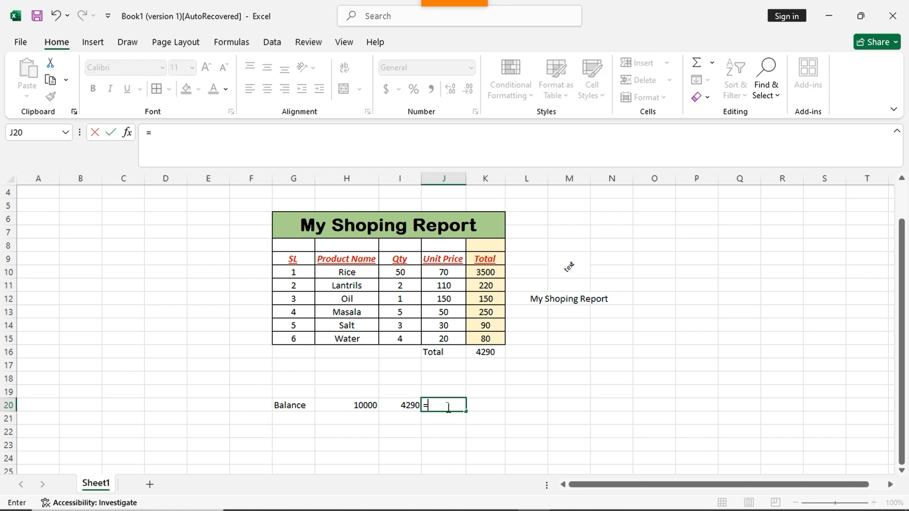
left_click(358, 405)
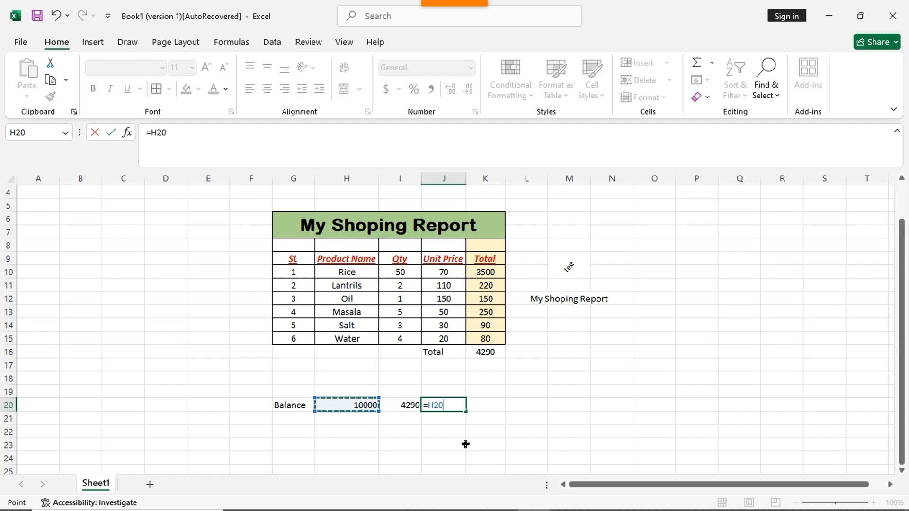
type("-")
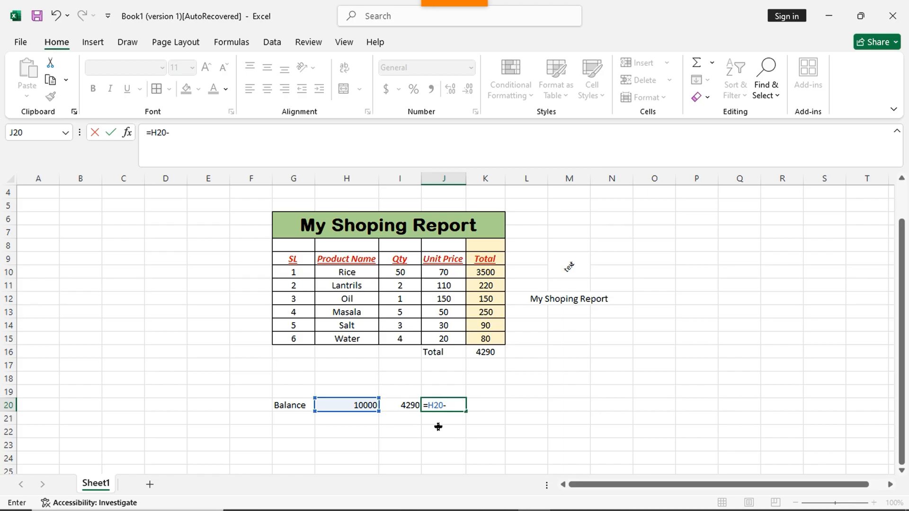
left_click(402, 407)
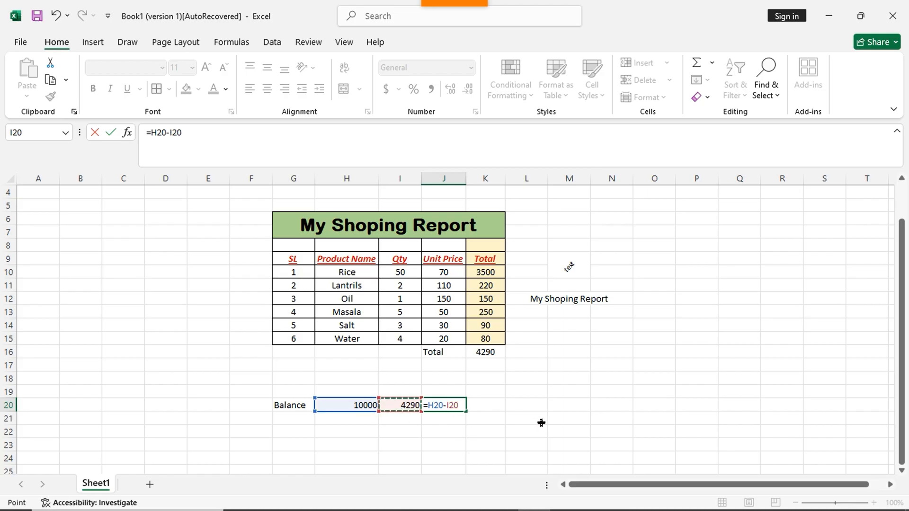
key("Return")
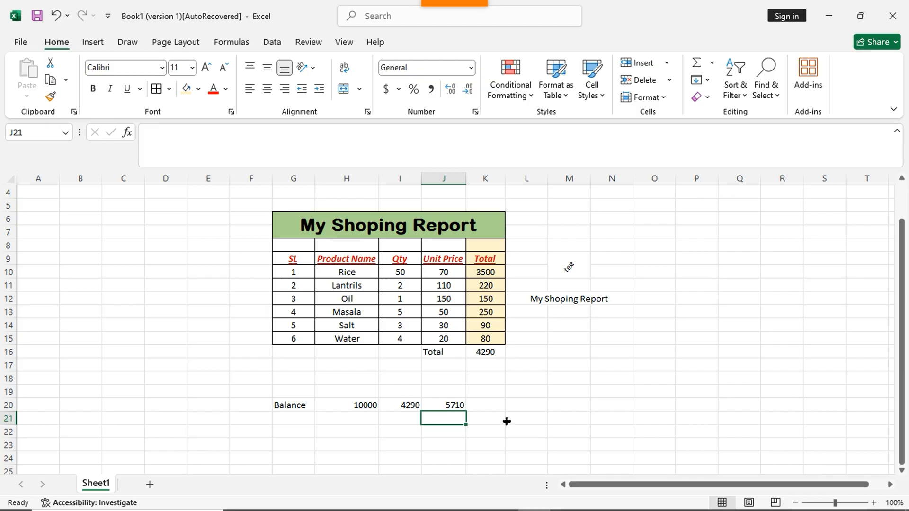
Step: Enter the division sample values 100 in cell L20 and 5 in cell M20
left_click(491, 404)
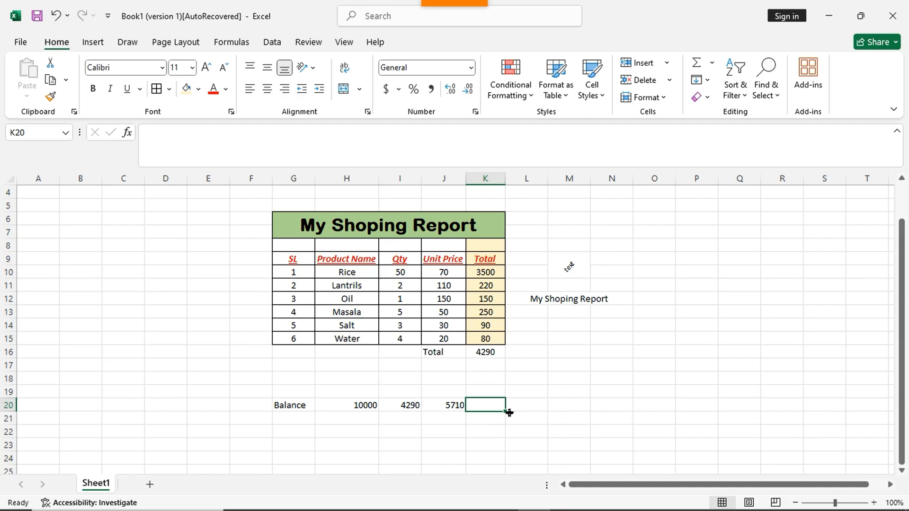
left_click(544, 367)
key("Down")
key("Down")
key("Down")
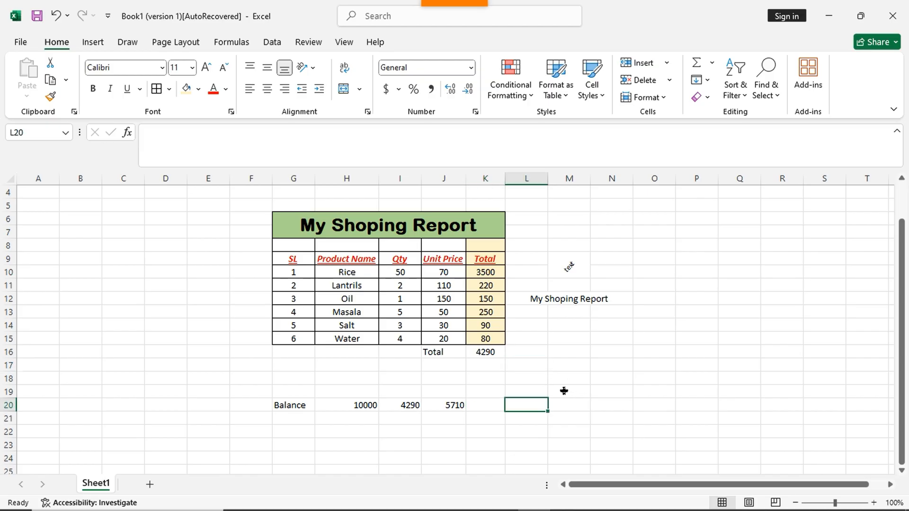
type("100")
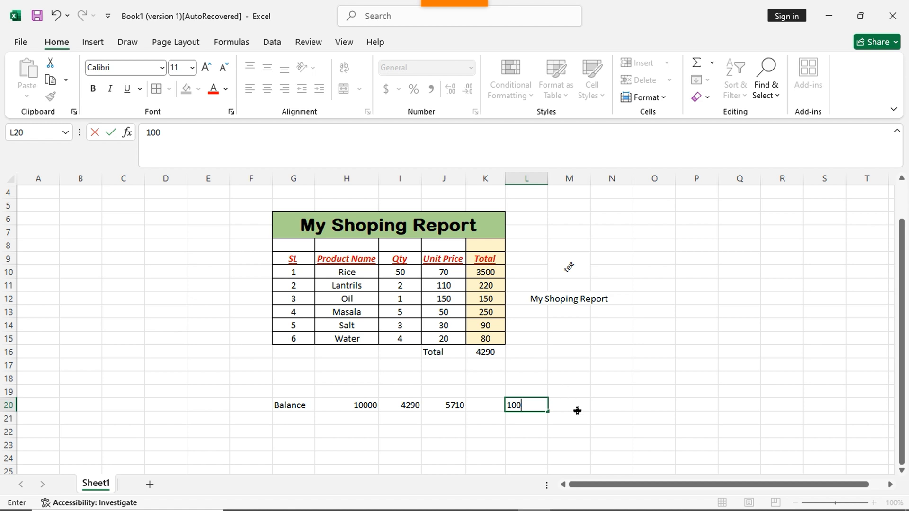
left_click(578, 410)
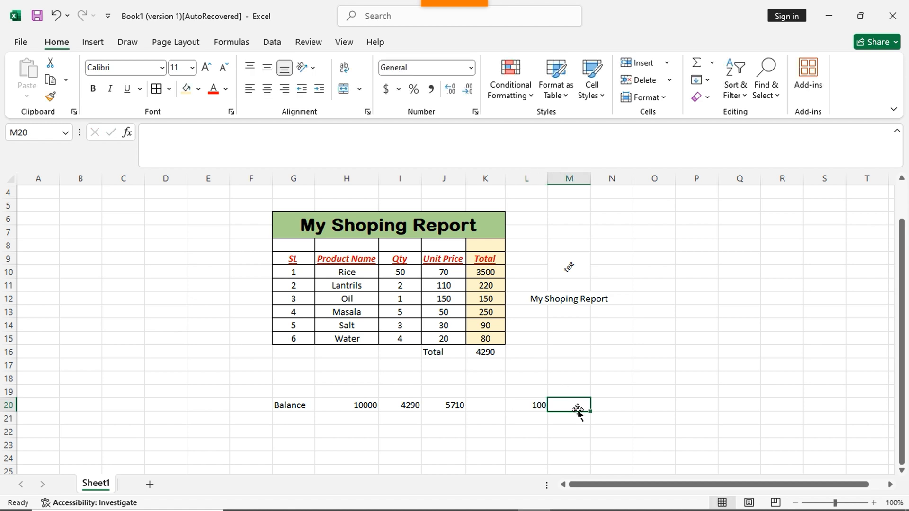
type("5")
Step: Divide the two sample values in cell N20 with the formula =L20/M20
left_click(603, 406)
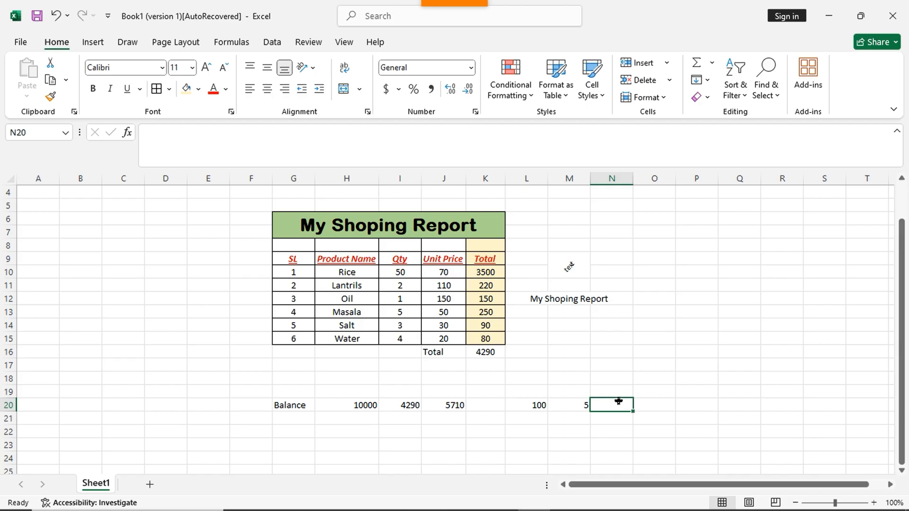
type("=")
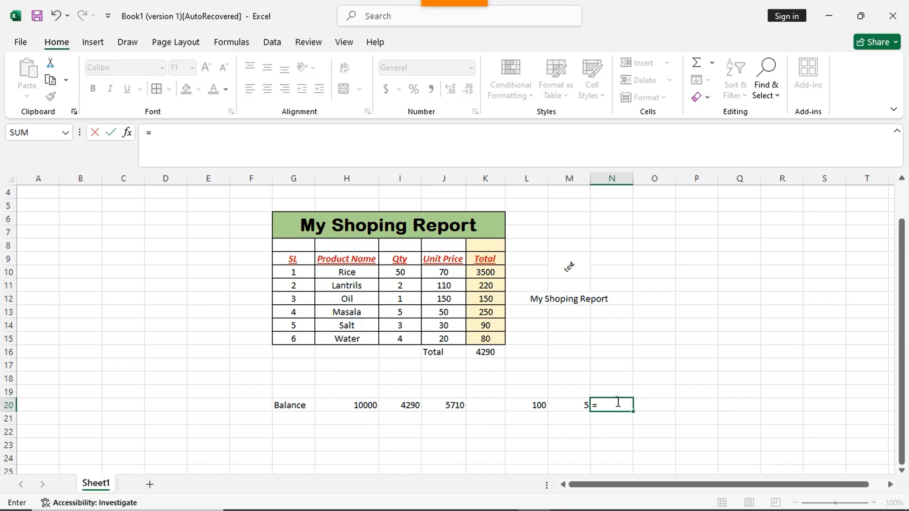
left_click(539, 404)
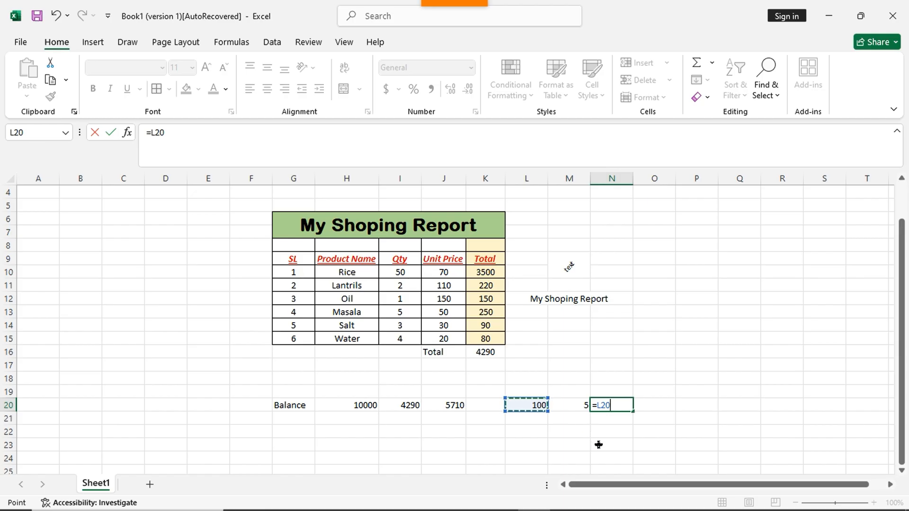
type("/")
left_click(578, 405)
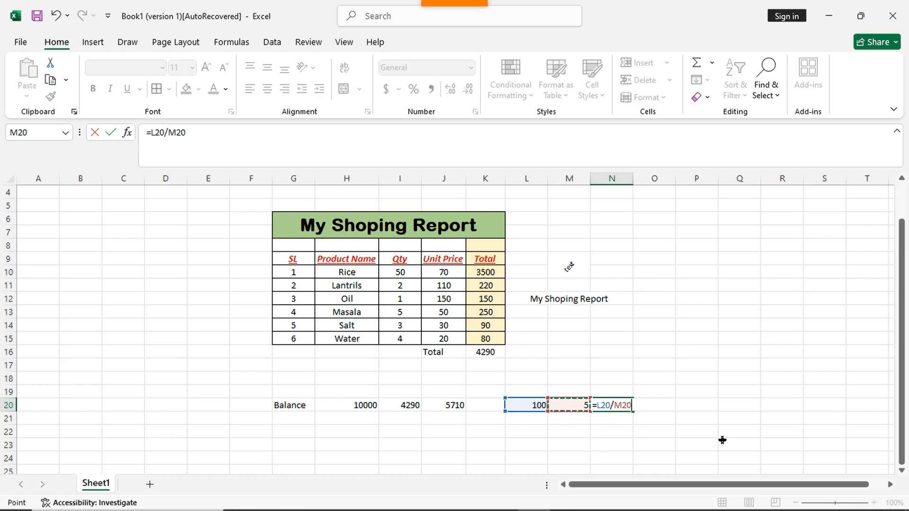
key("Return")
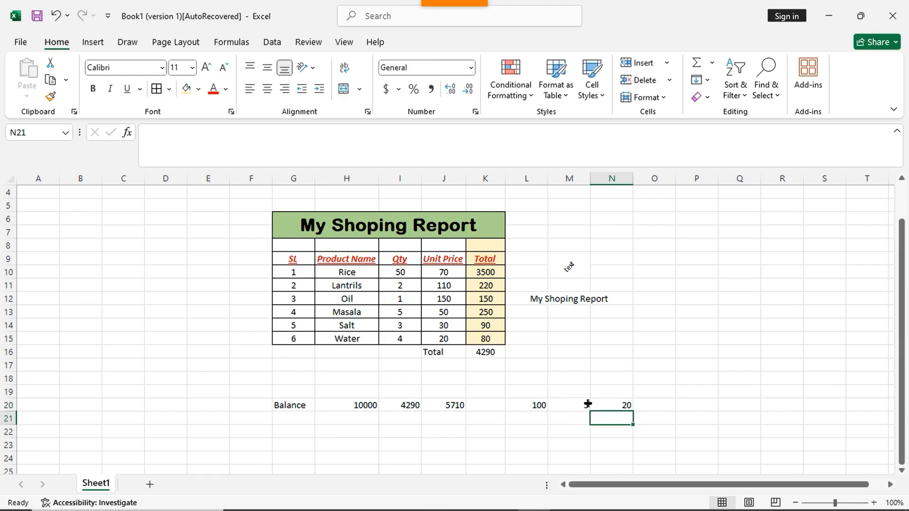
left_click(628, 403)
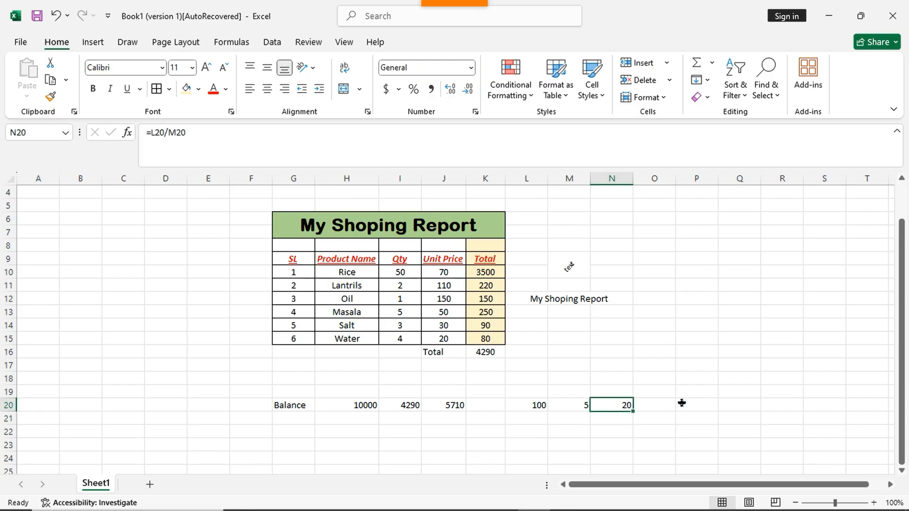